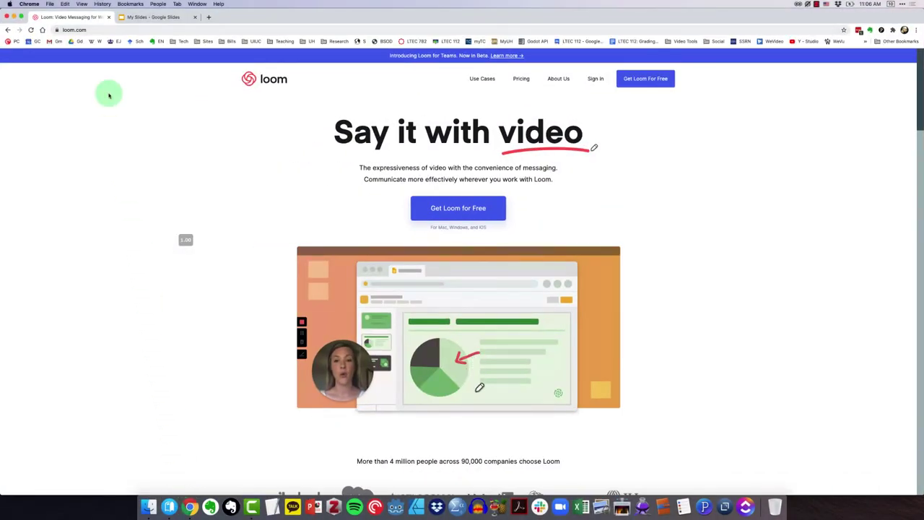
Step: Sign in to the Loom website and open the Desktop App download page with the options for other platforms expanded
click(594, 80)
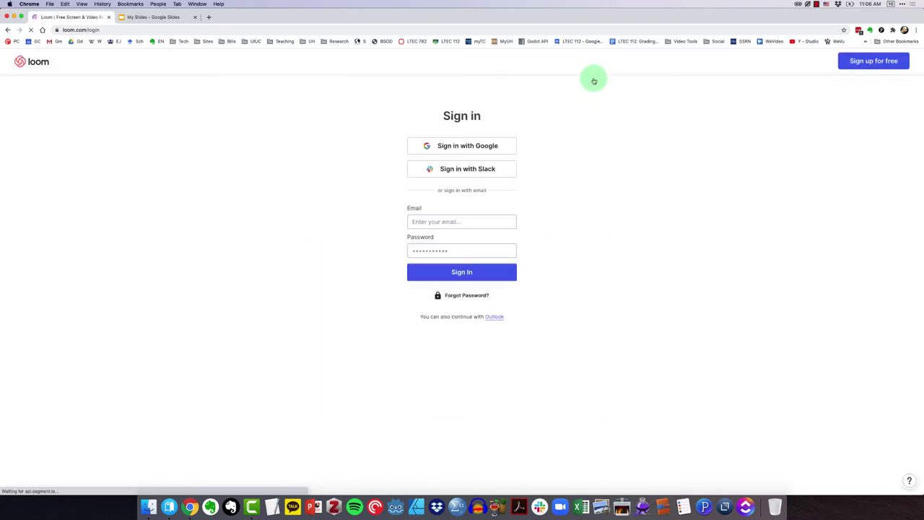
click(467, 271)
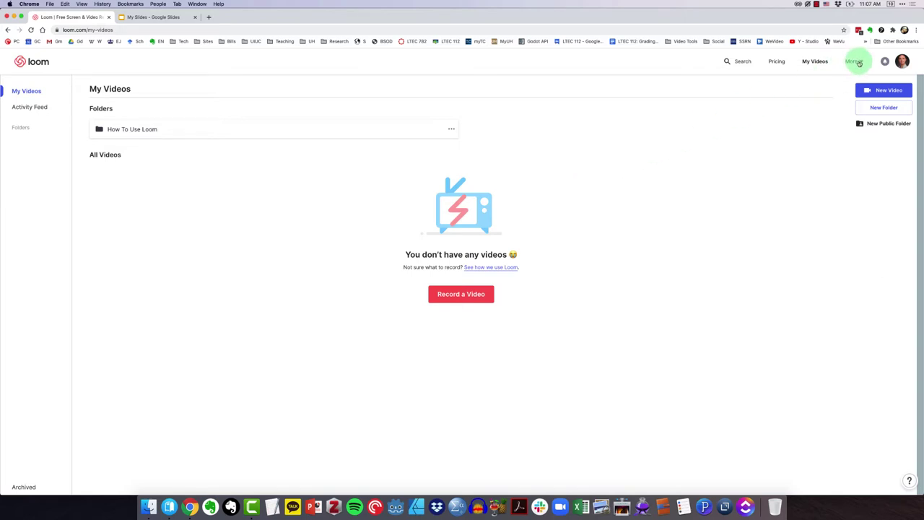
click(858, 62)
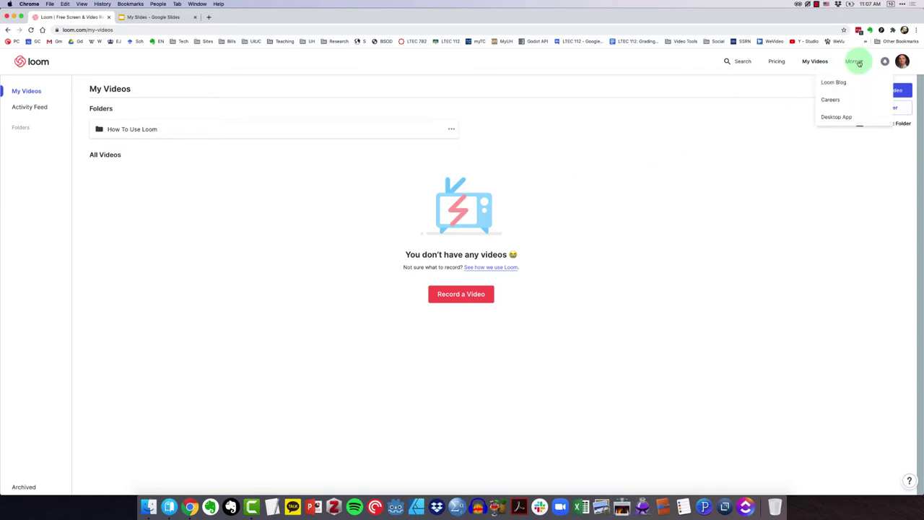
click(844, 118)
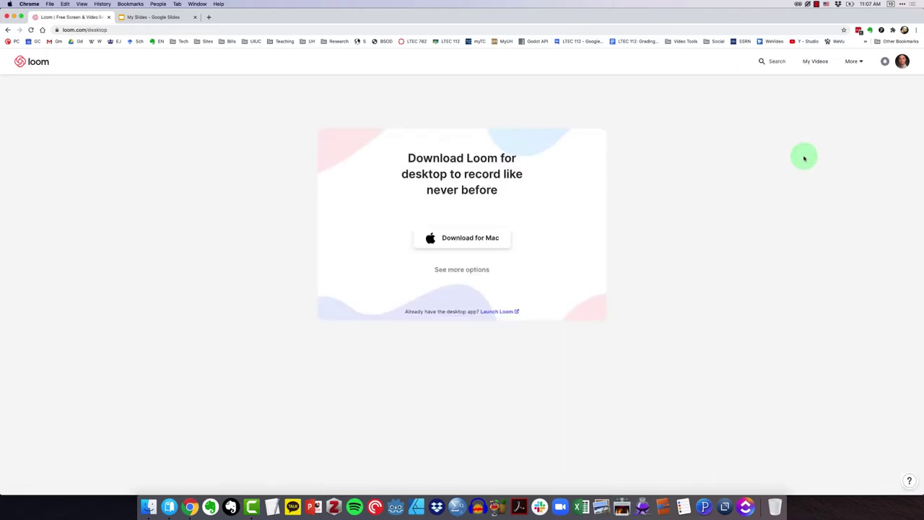
click(466, 270)
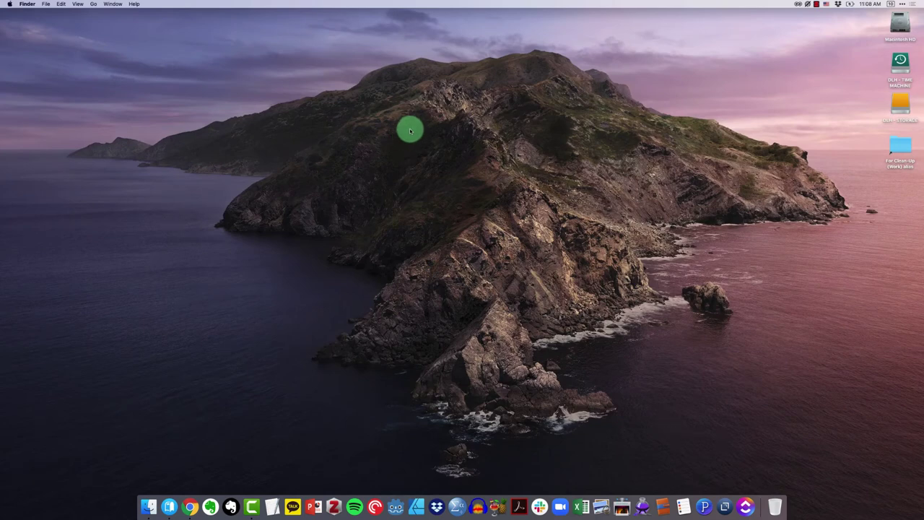
Step: Search the computer for Loom and launch the Loom desktop app
key(alt+space)
text(Loo)
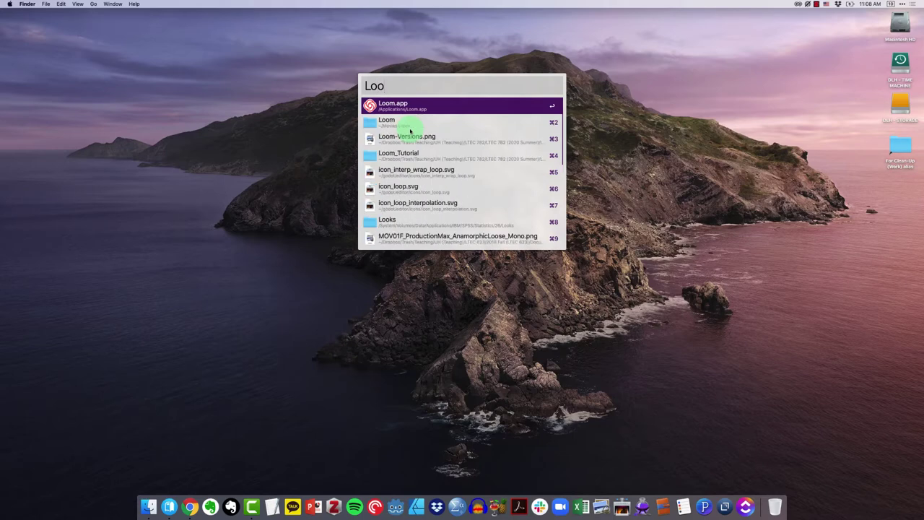
key(Return)
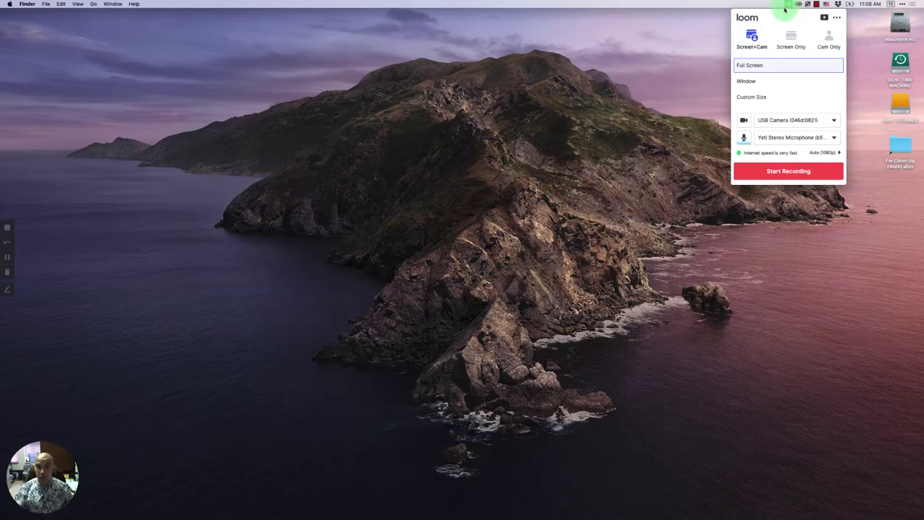
mouse_move(421, 509)
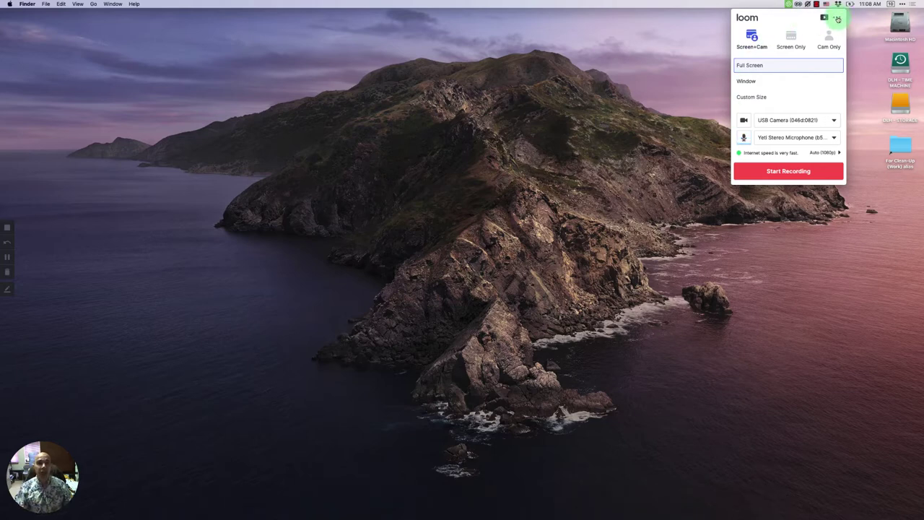
click(838, 18)
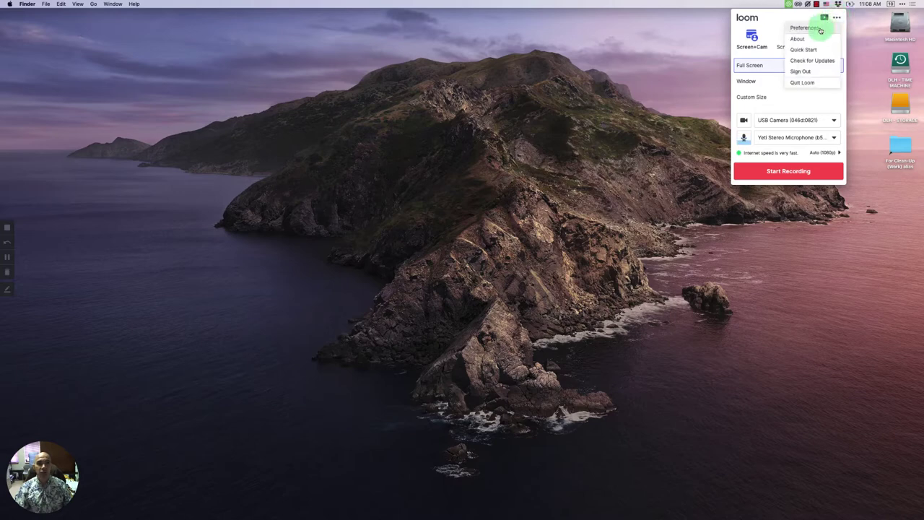
click(820, 31)
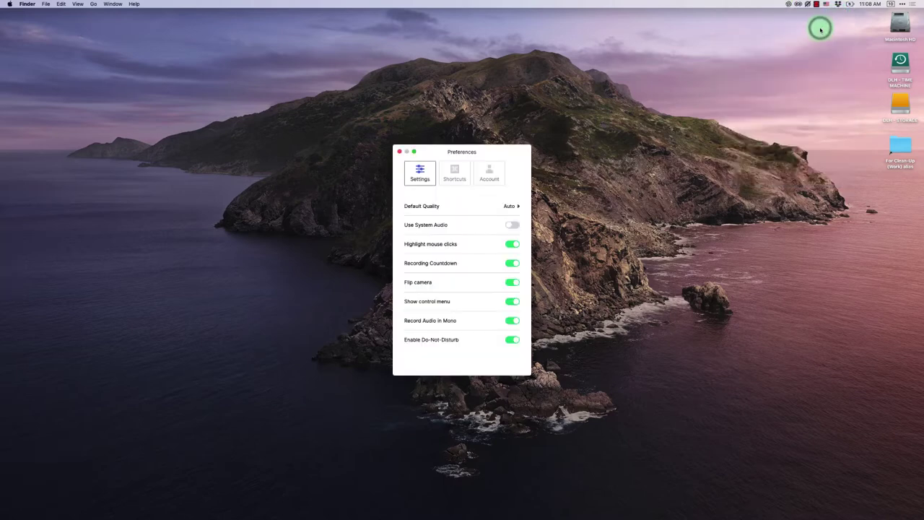
click(489, 178)
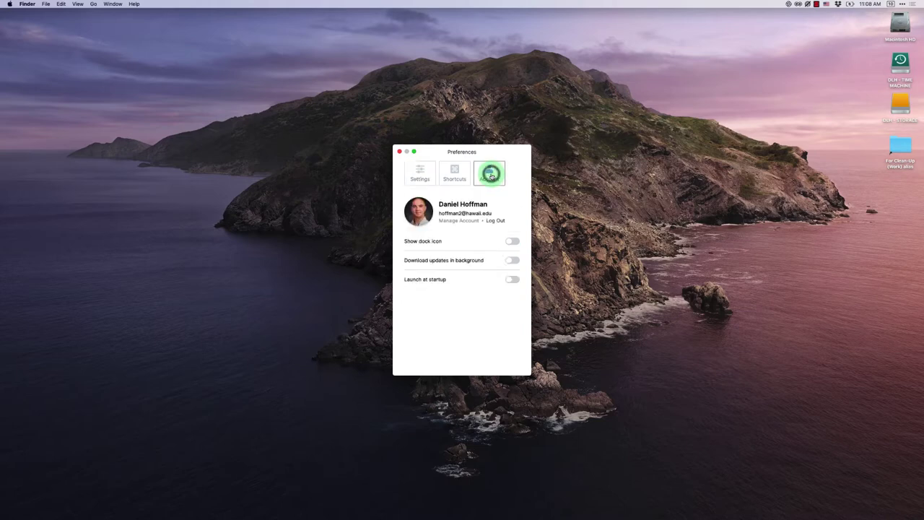
click(425, 244)
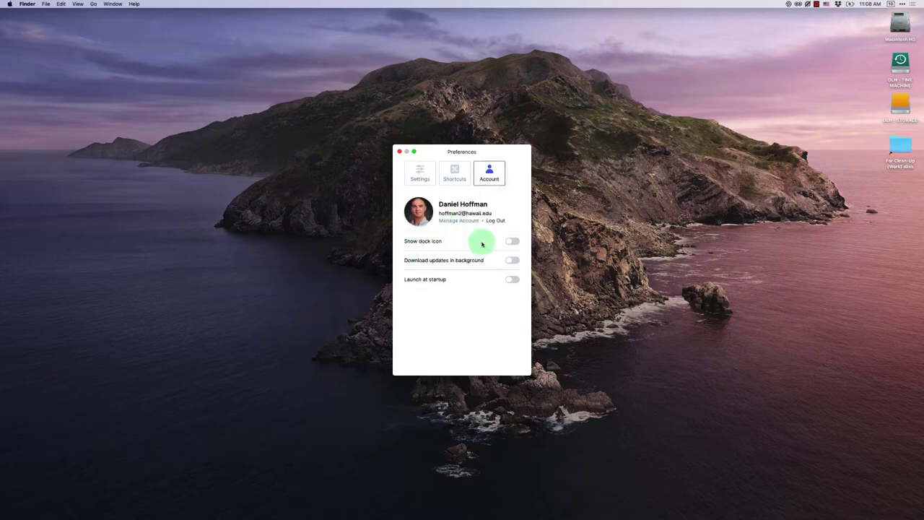
click(509, 242)
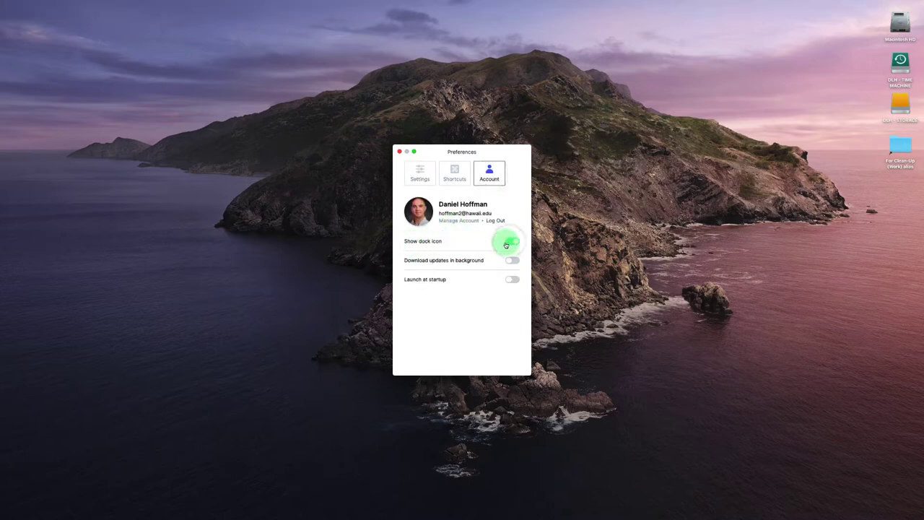
click(400, 153)
click(642, 97)
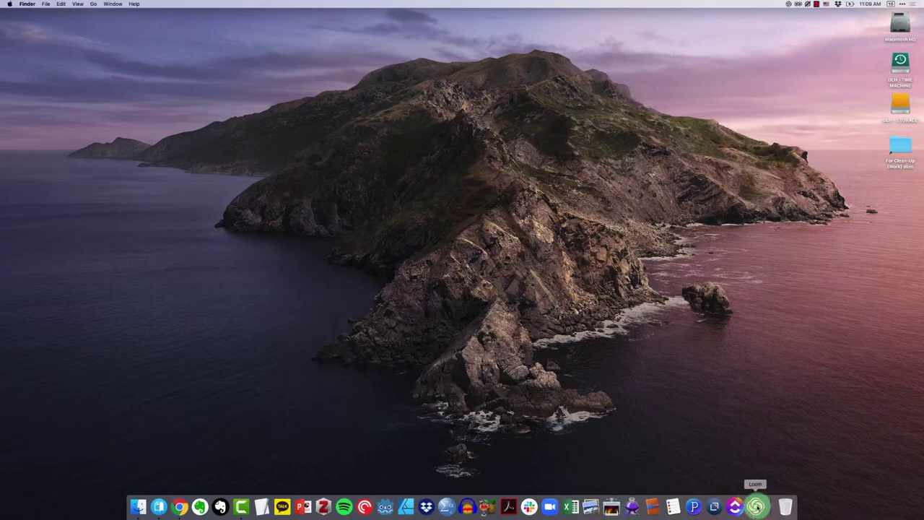
drag(756, 507, 830, 462)
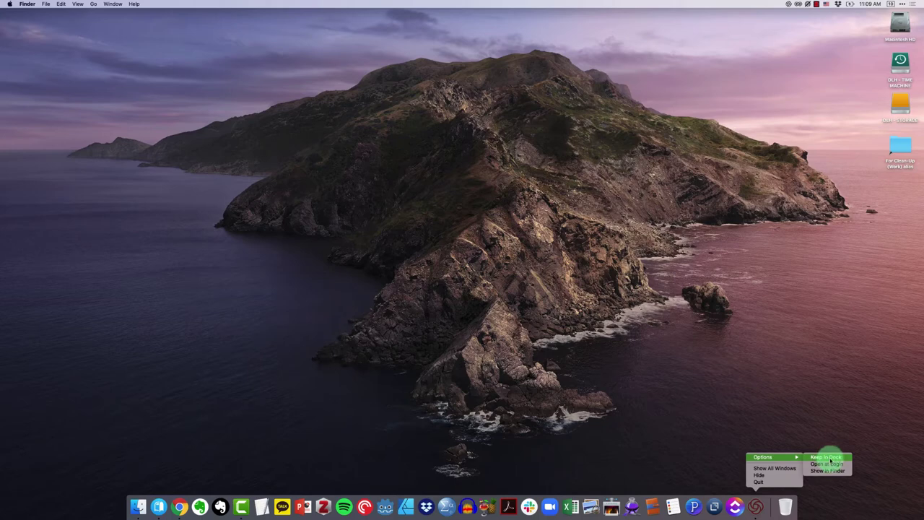
drag(830, 458, 830, 458)
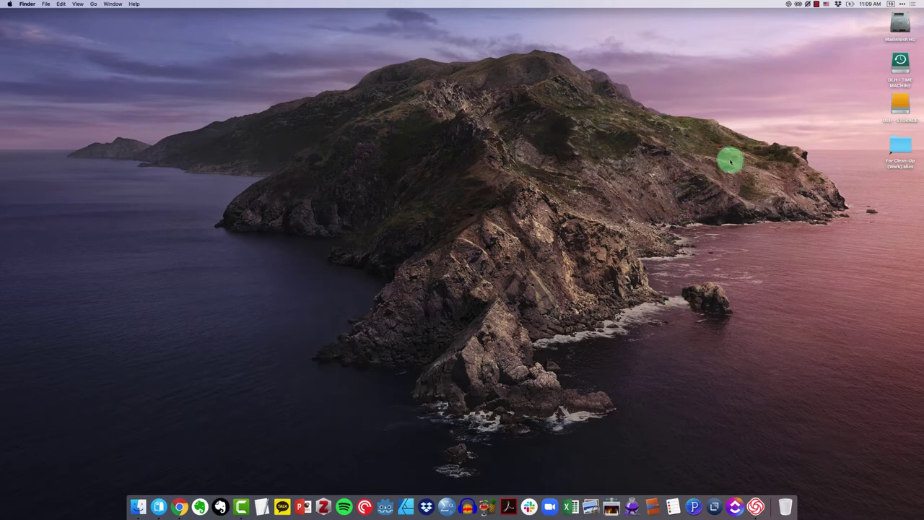
Step: Open the Loom recorder and try the Screen Only and Cam Only modes while repositioning the camera bubble
click(788, 4)
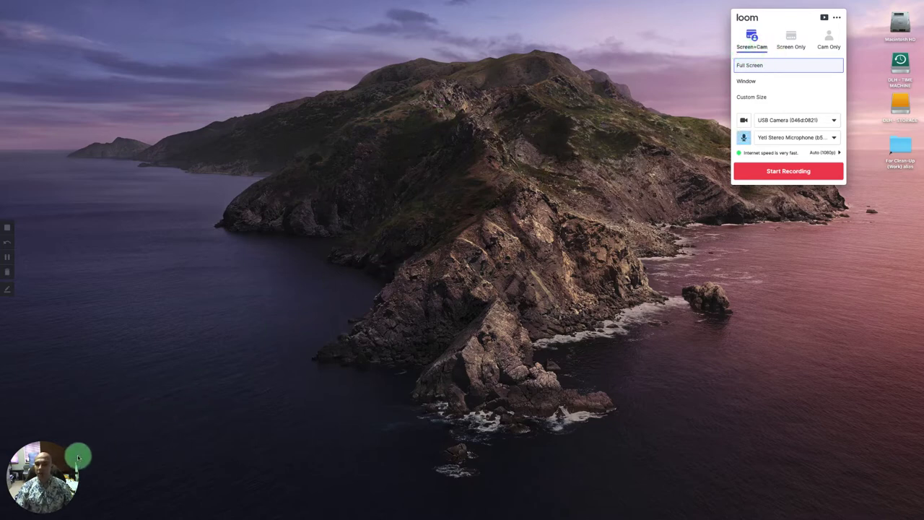
drag(70, 454, 86, 437)
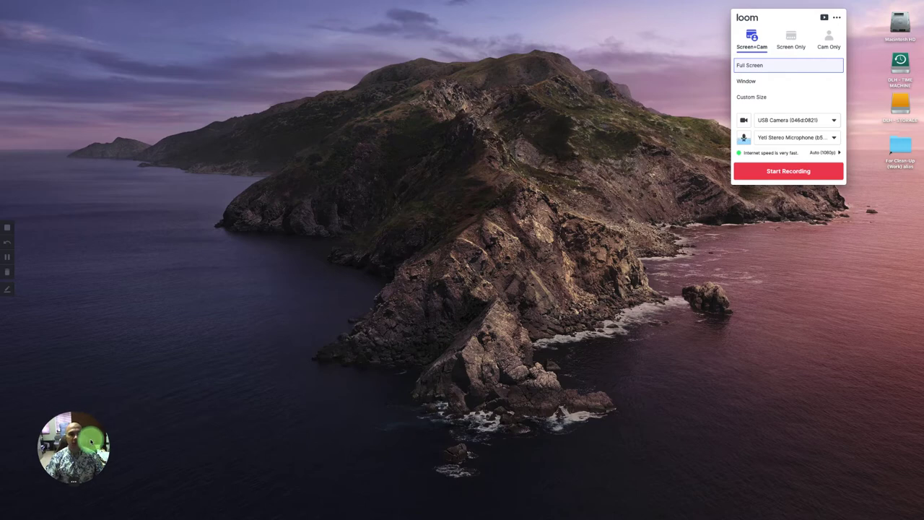
click(790, 44)
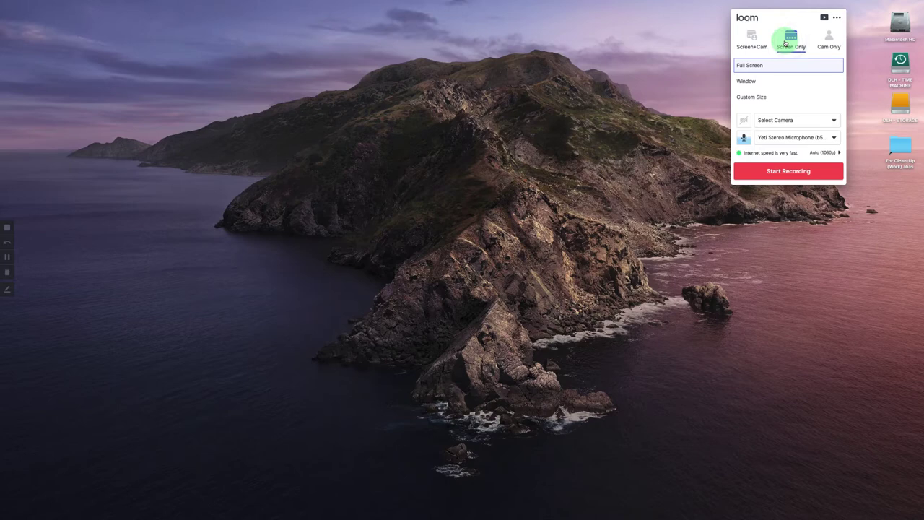
click(828, 42)
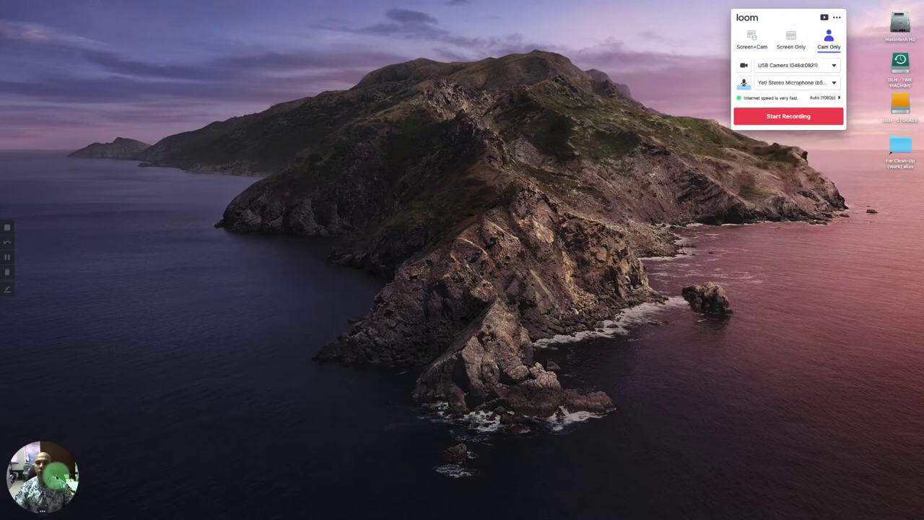
drag(44, 478, 406, 224)
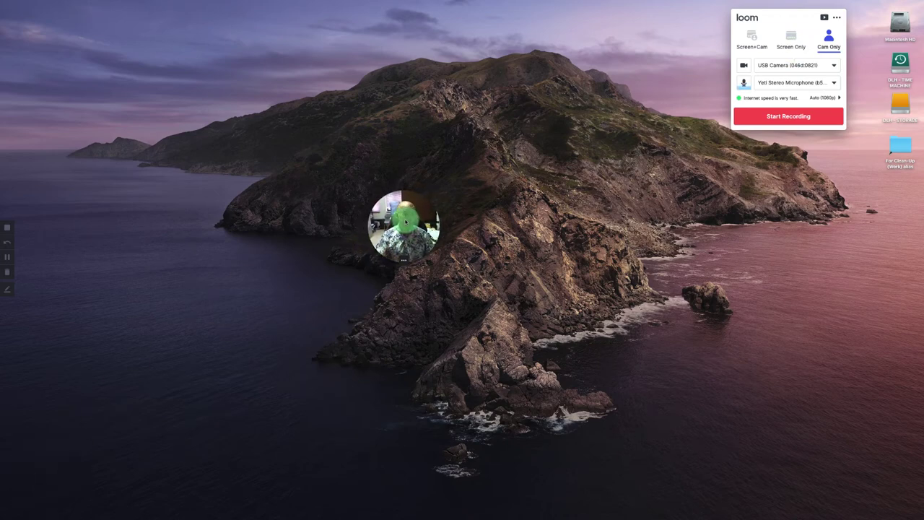
drag(406, 224, 78, 459)
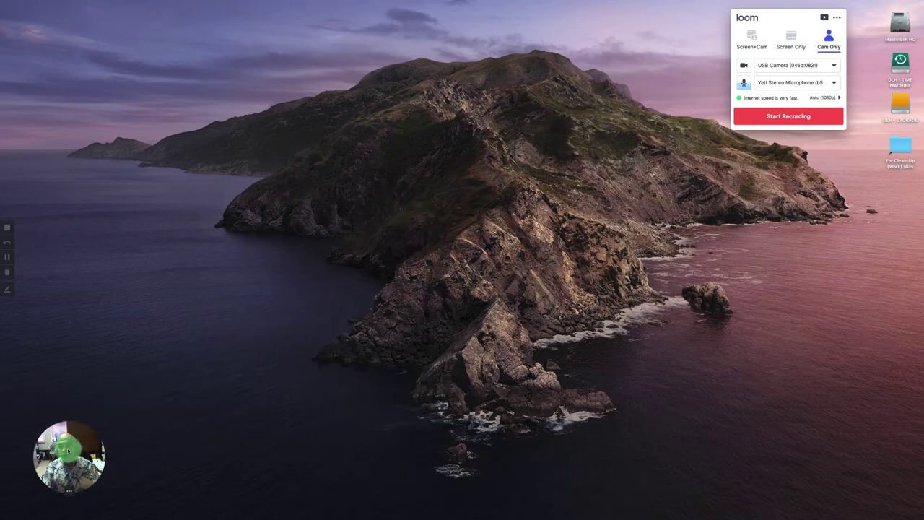
Step: Set the recording mode to Screen+Cam with USB Camera (046d:0821) as the camera and the Yeti Stereo Microphone as the microphone
click(753, 49)
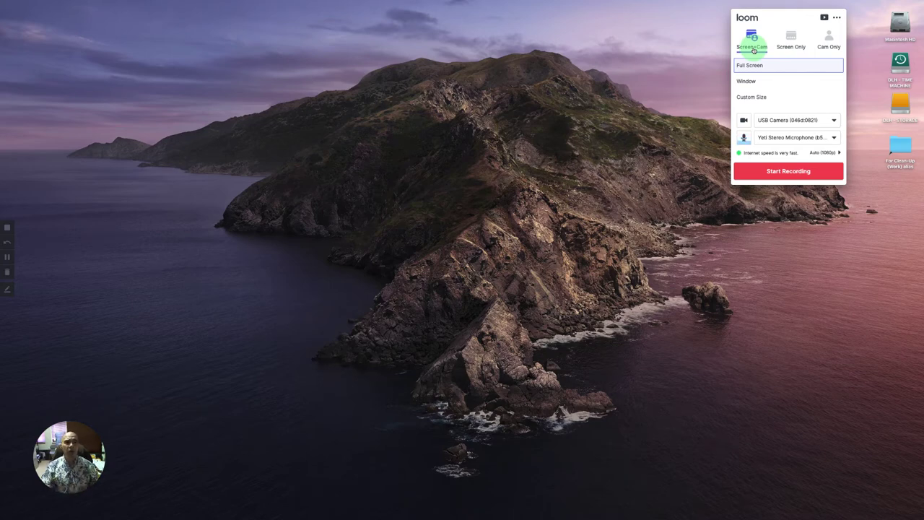
click(784, 122)
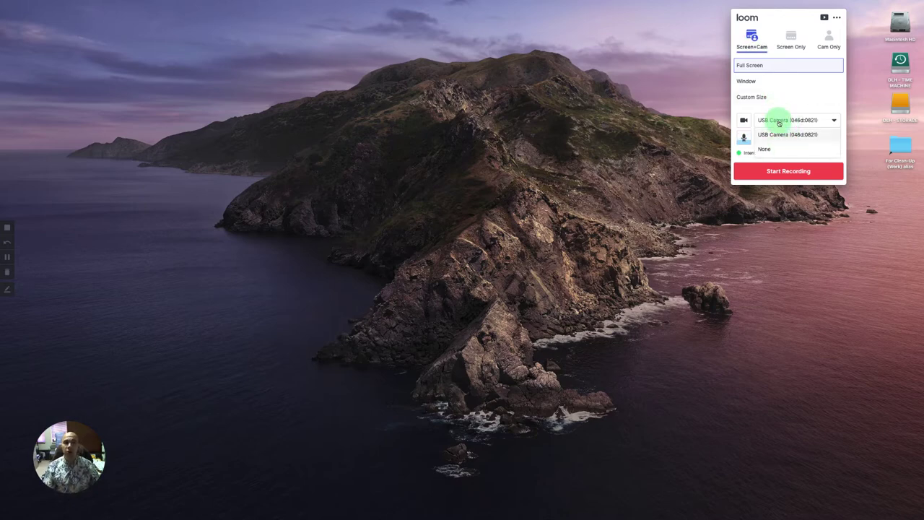
click(778, 120)
click(779, 120)
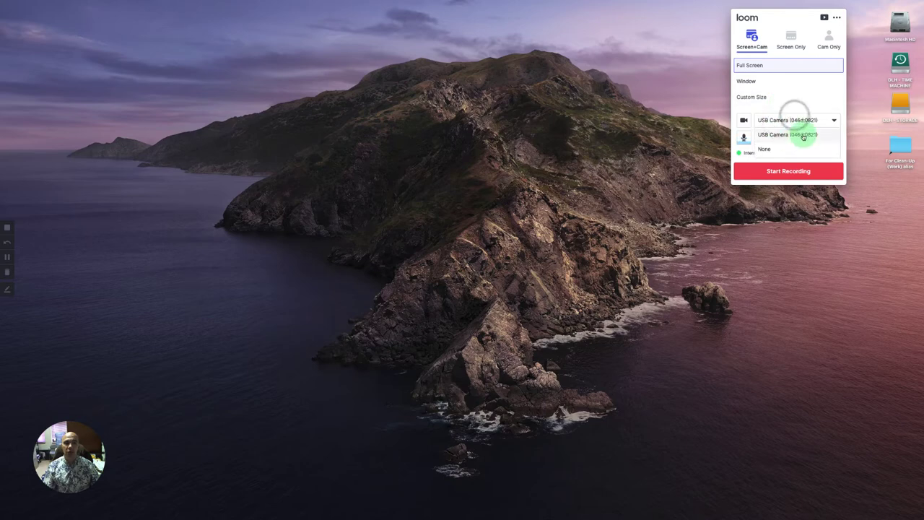
click(781, 137)
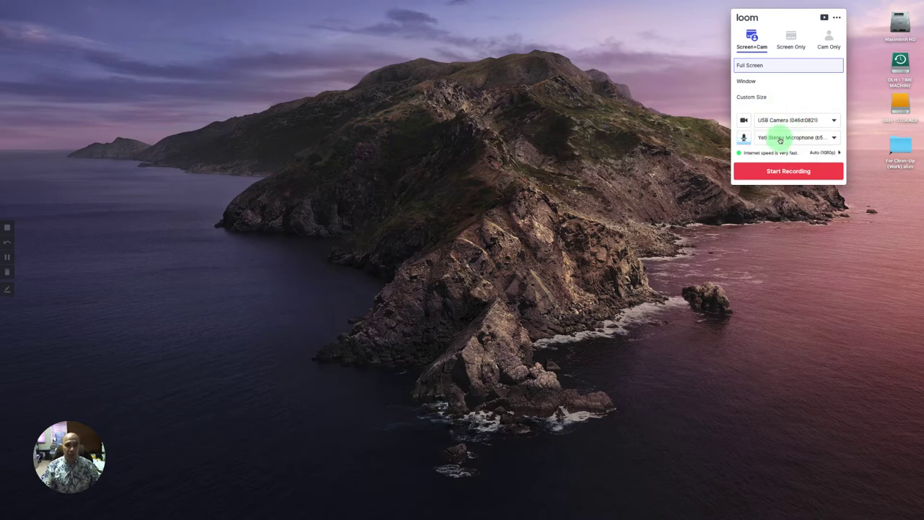
click(779, 139)
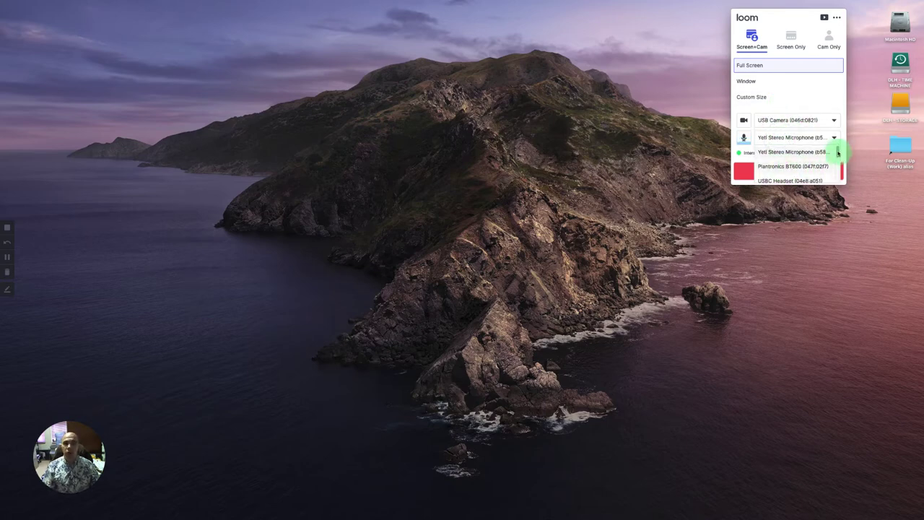
mouse_move(839, 153)
mouse_down()
mouse_move(838, 166)
mouse_move(836, 148)
mouse_up()
click(800, 152)
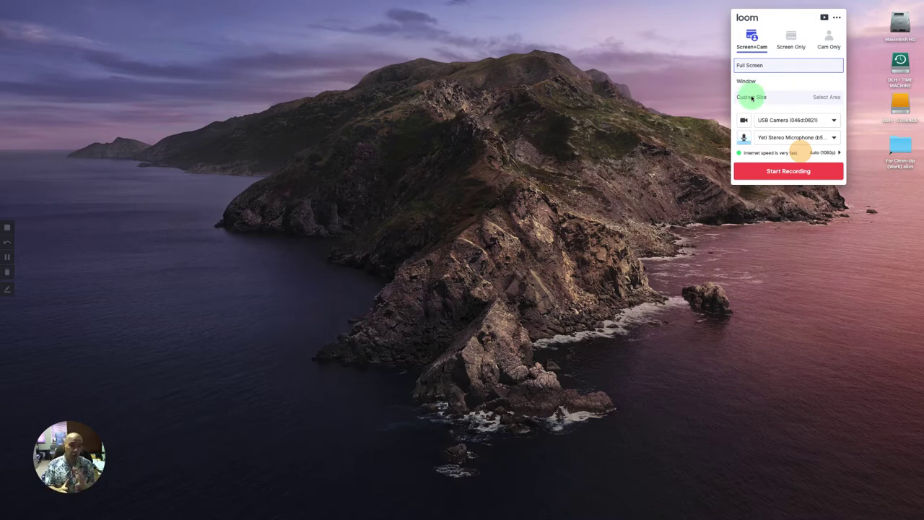
Step: Switch to Chrome, open the My Slides presentation and look through its slides, returning to the first one
mouse_move(221, 509)
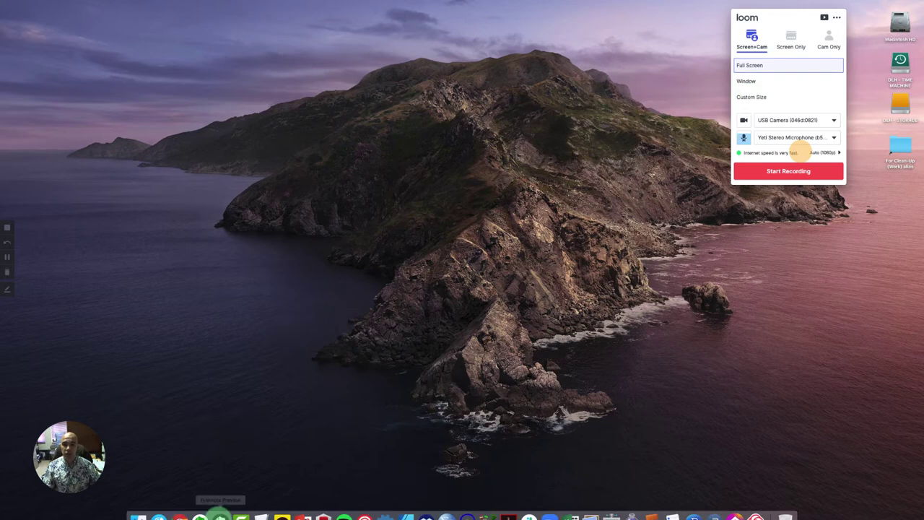
click(180, 508)
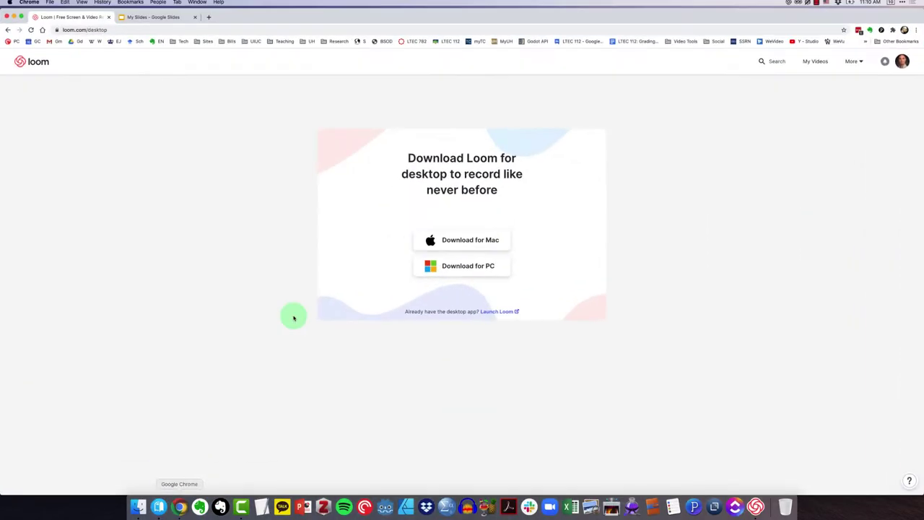
click(148, 16)
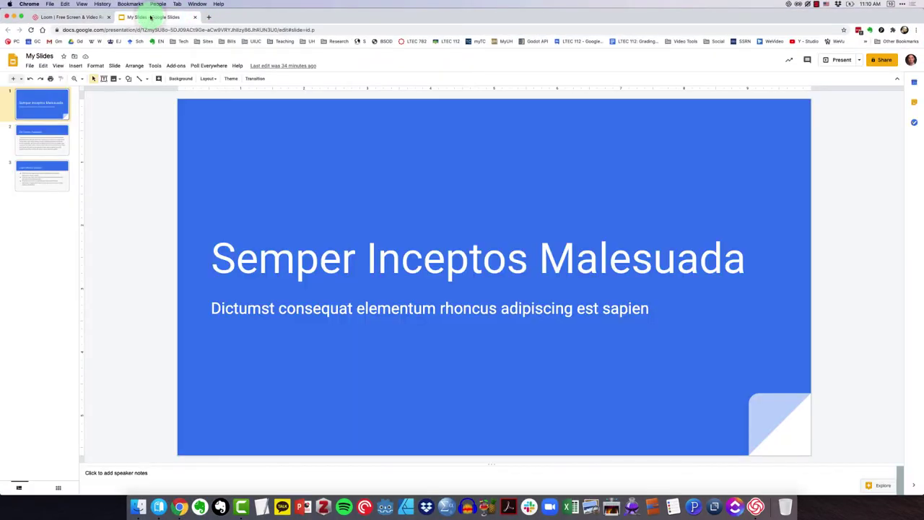
click(42, 168)
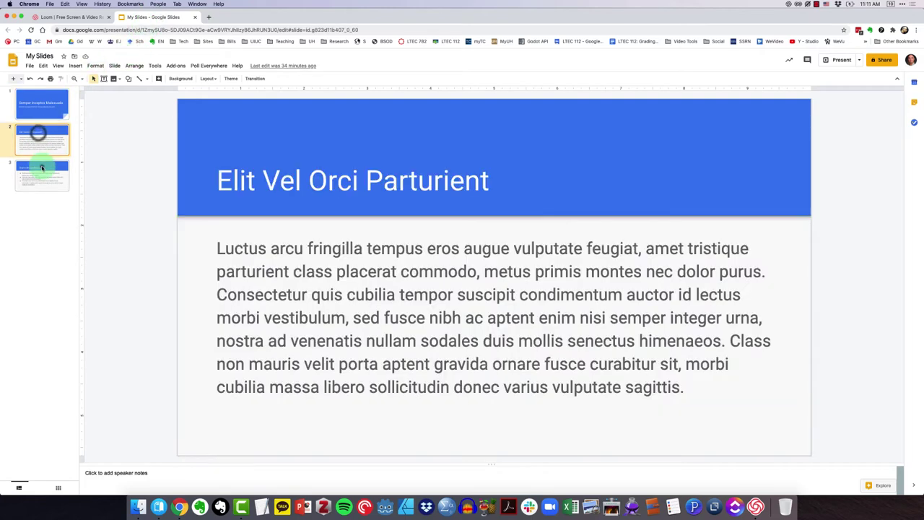
click(45, 130)
click(43, 112)
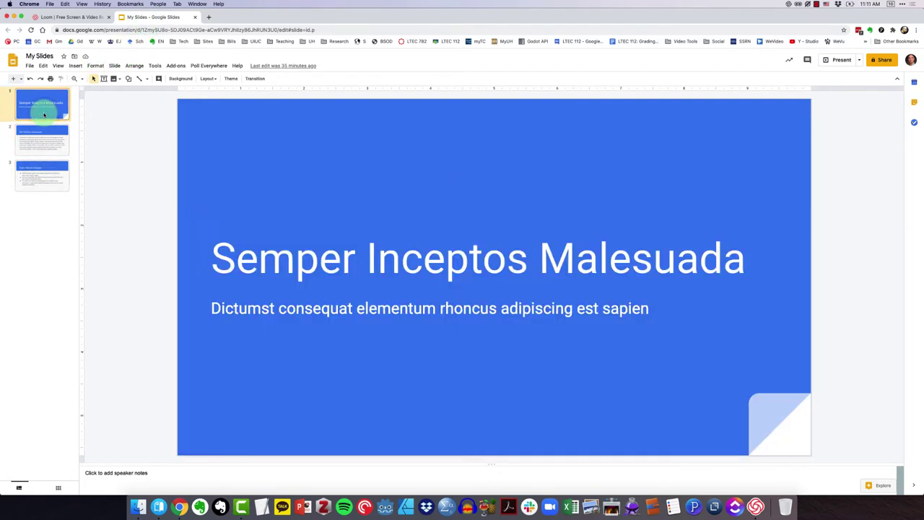
click(515, 17)
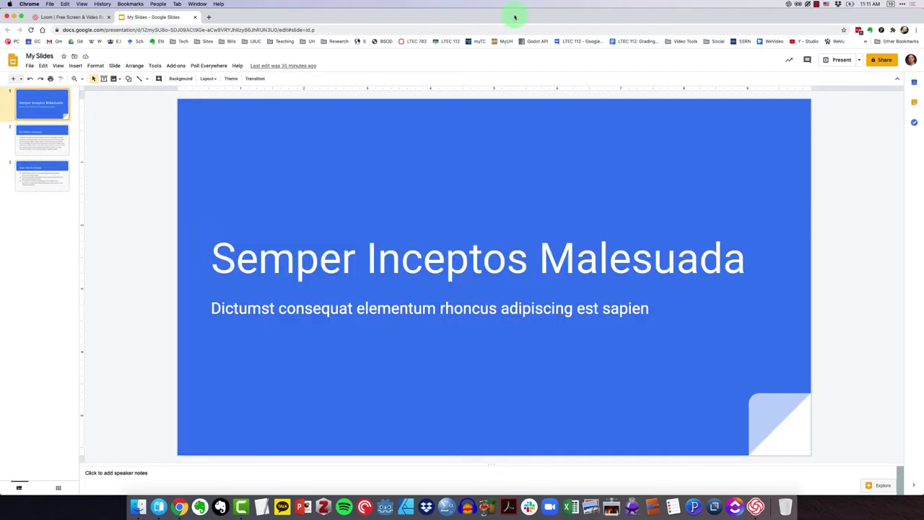
Step: Select a custom 1752x990 recording area matching the first slide in Loom and start recording
click(790, 7)
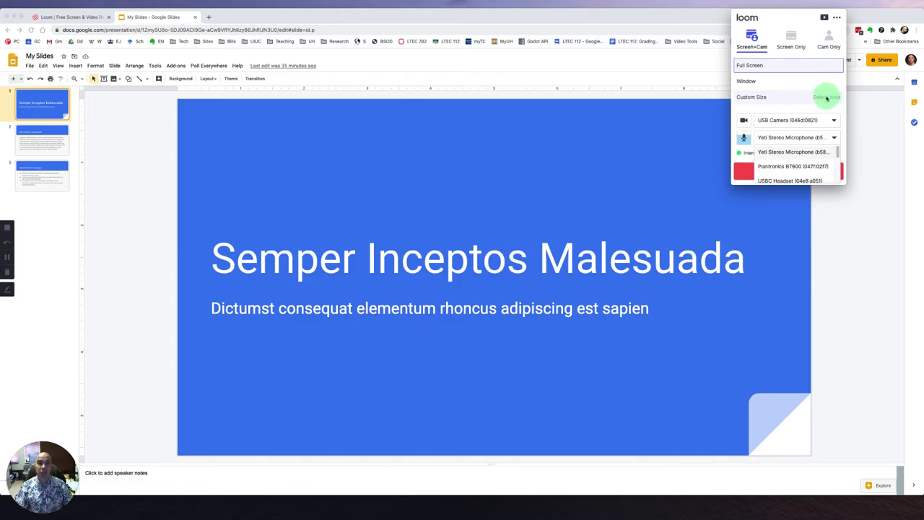
click(827, 97)
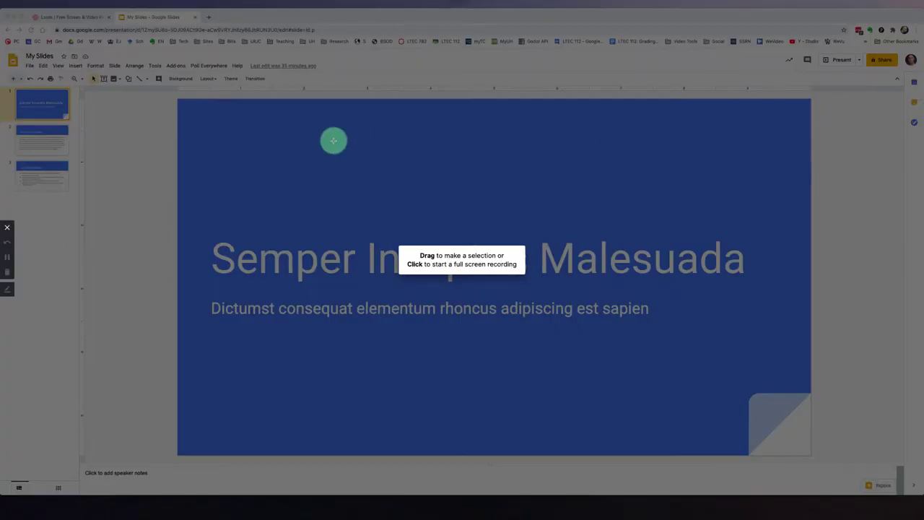
drag(178, 99, 811, 456)
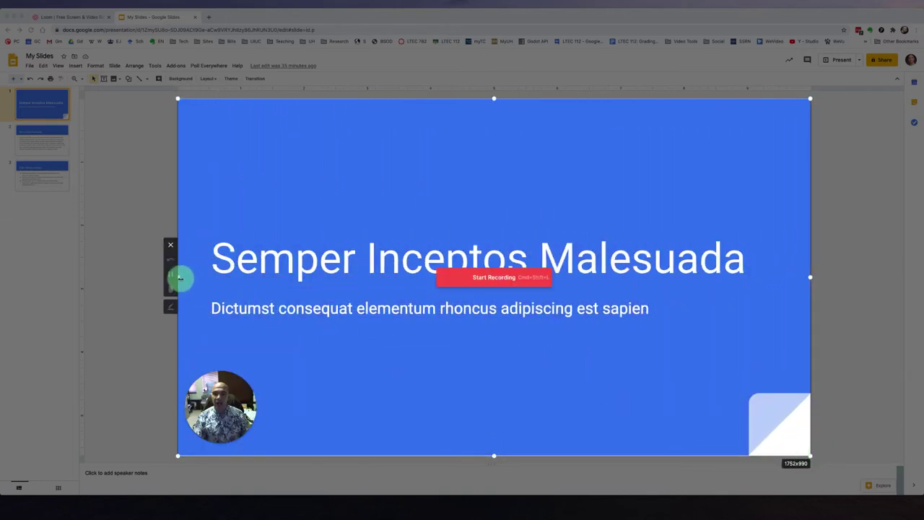
drag(181, 276, 180, 278)
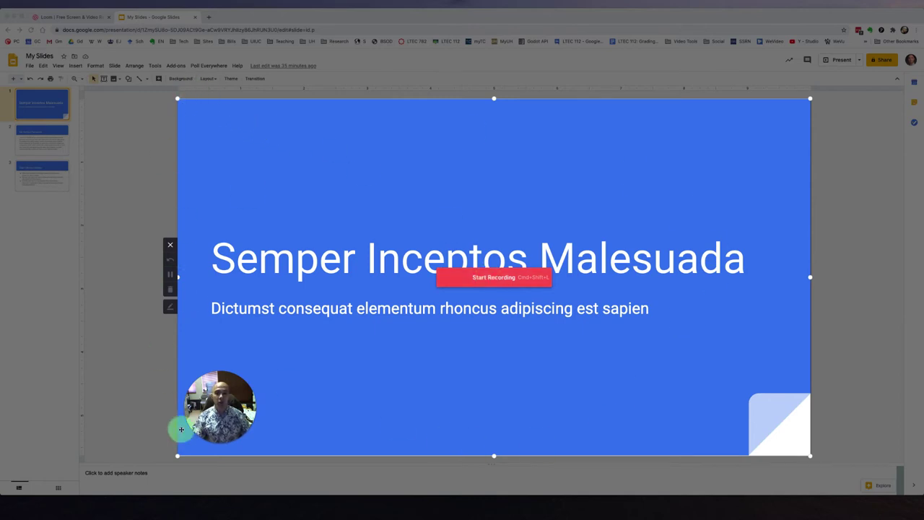
click(494, 280)
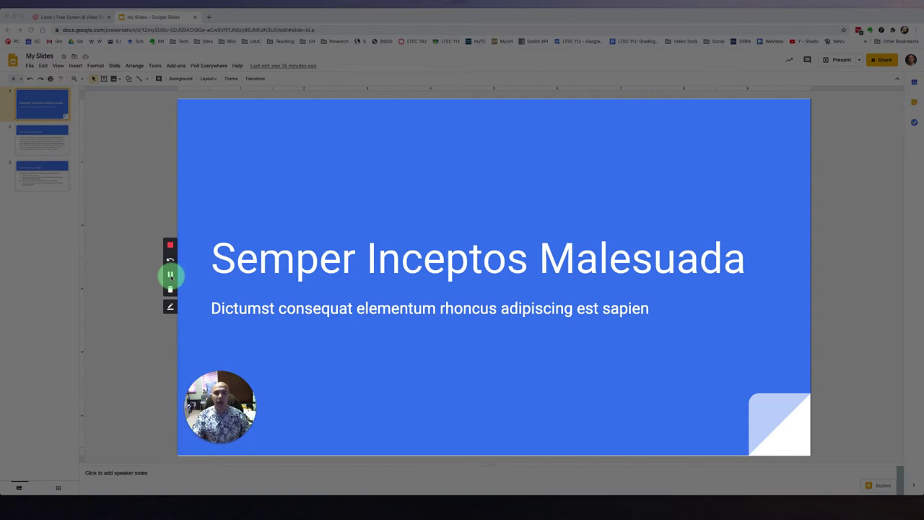
Step: Try the large, full-screen and profile photo views of the camera bubble, and return to the live camera
drag(243, 394, 353, 162)
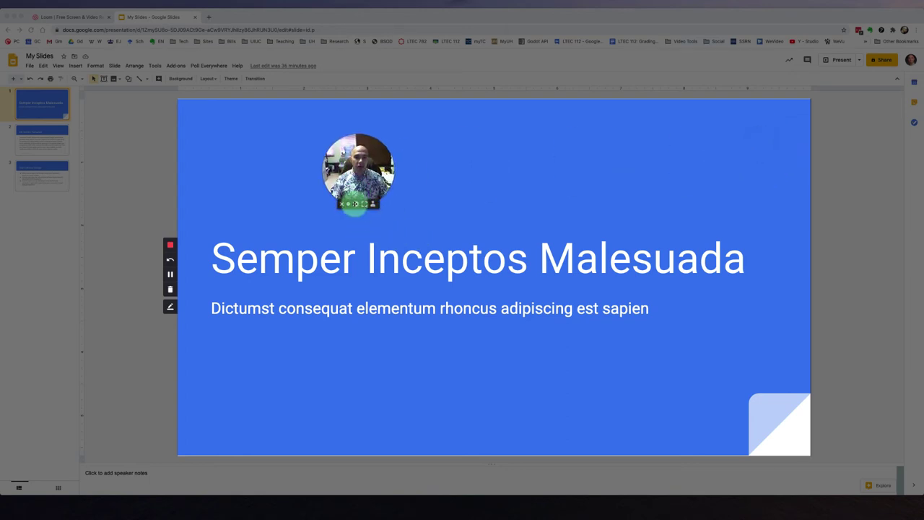
click(355, 204)
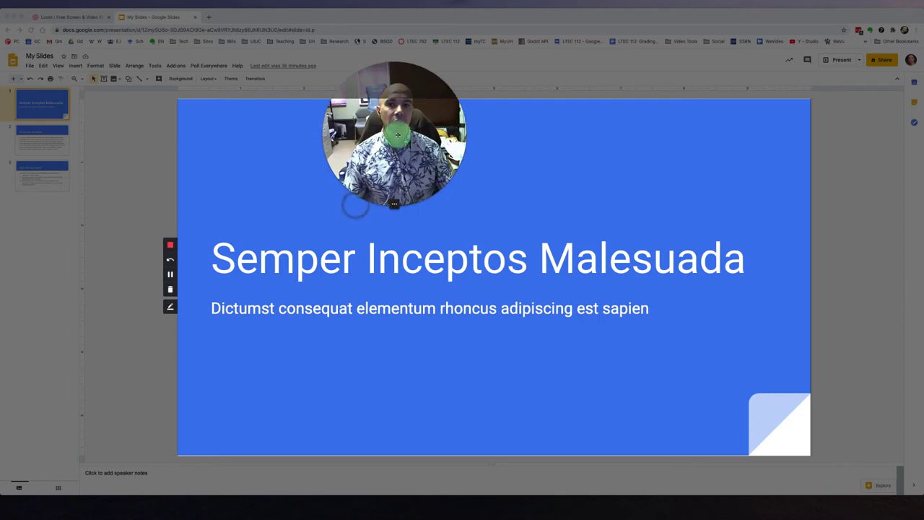
drag(355, 128, 355, 212)
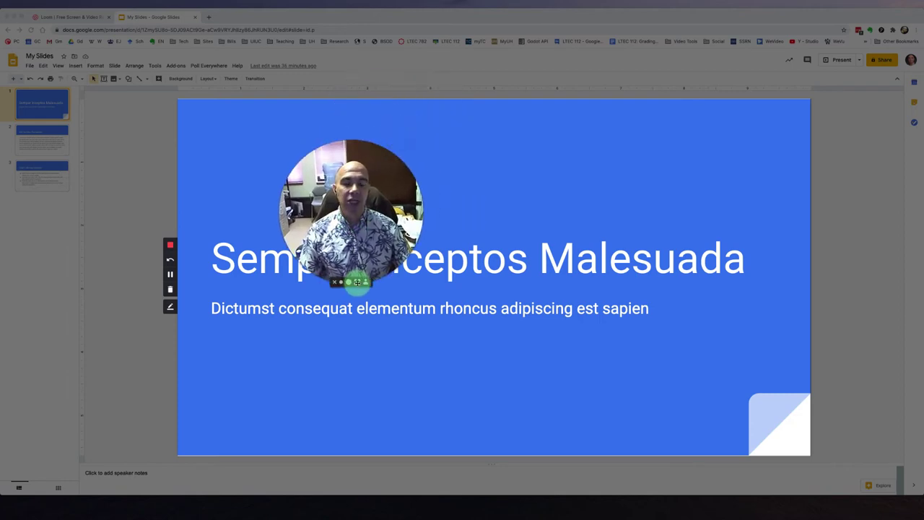
click(366, 283)
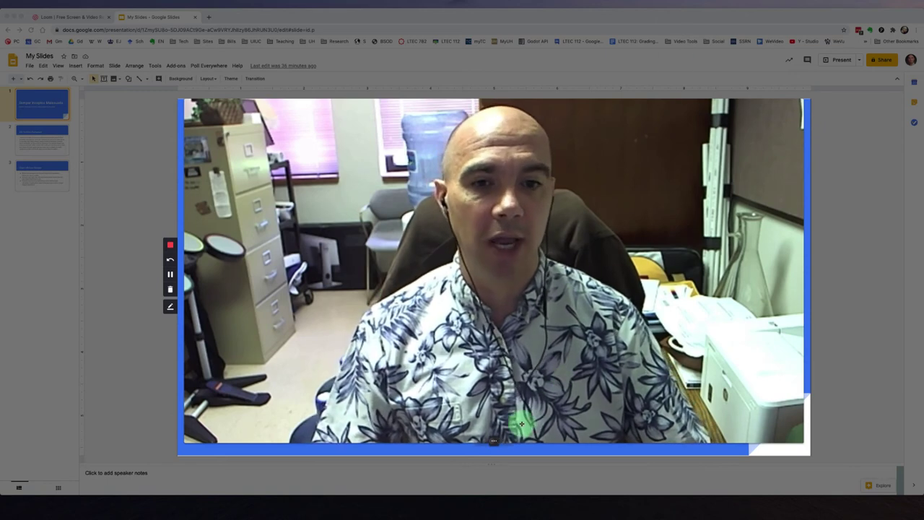
click(508, 441)
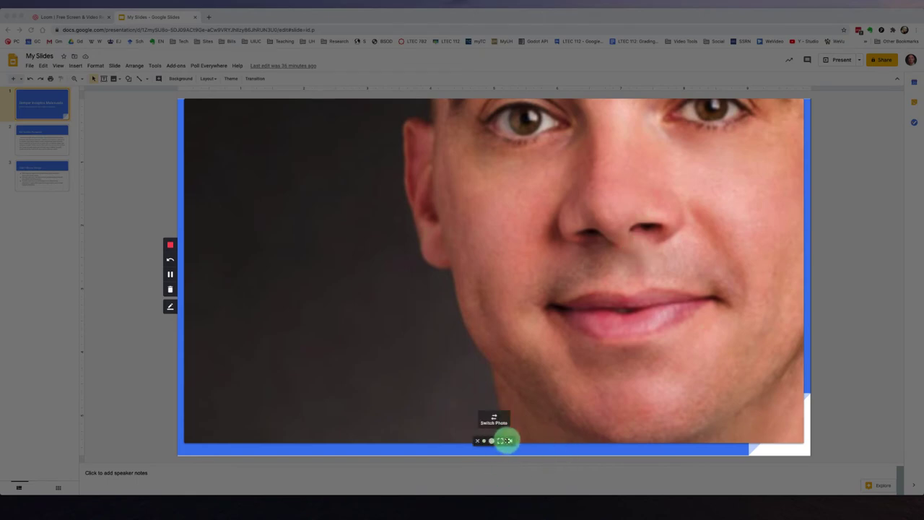
click(509, 442)
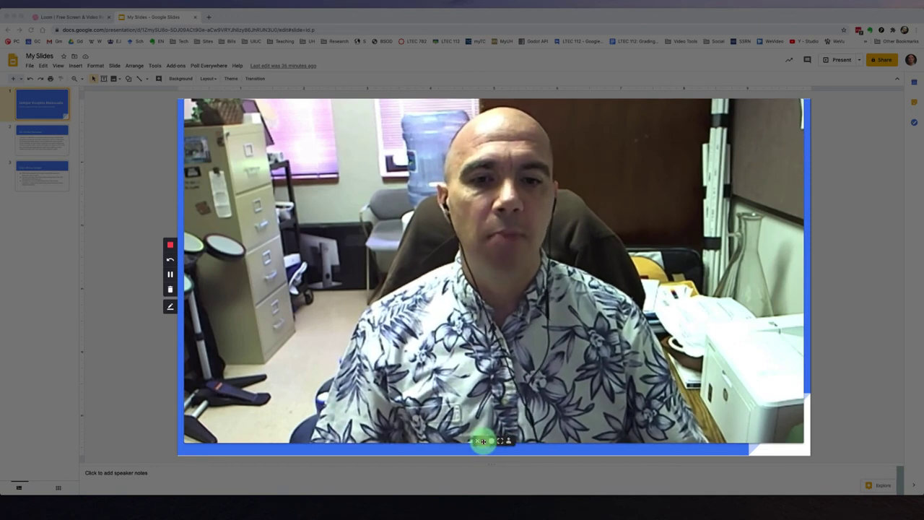
Step: Switch the camera view to the small bubble and place it in the slide's lower-left corner
click(486, 442)
drag(227, 408, 244, 419)
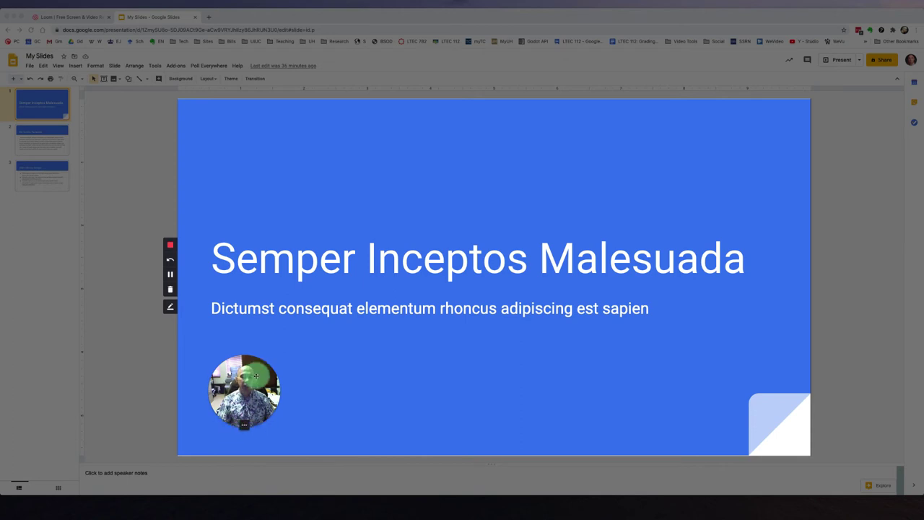
drag(233, 402, 223, 411)
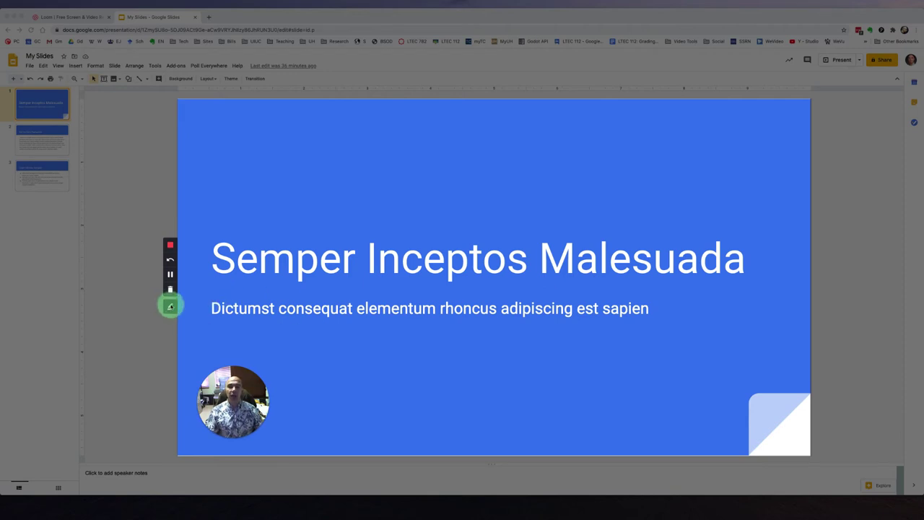
Step: Underline "elementum" and "adipiscing" in green with the drawing tool, exit drawing mode and stop the recording
click(171, 307)
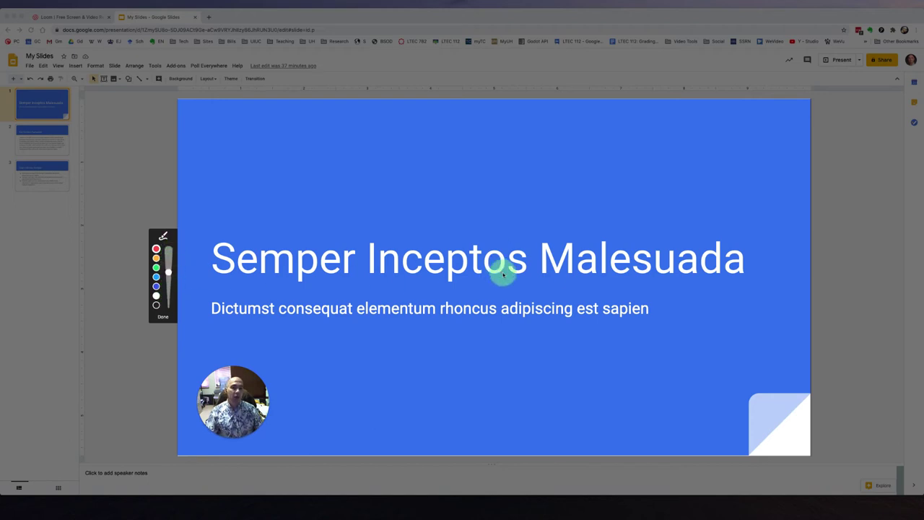
mouse_move(526, 228)
mouse_down()
mouse_move(539, 281)
mouse_move(756, 281)
mouse_move(759, 210)
mouse_move(528, 223)
mouse_up()
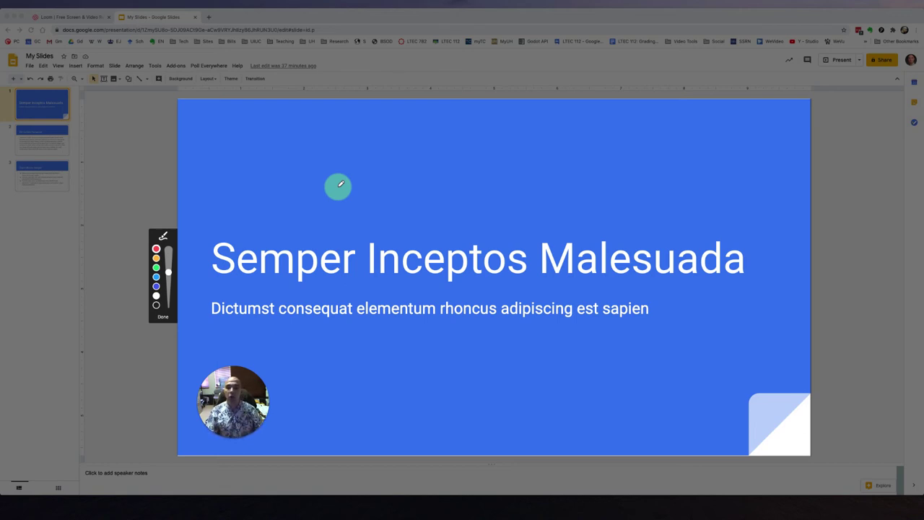
click(155, 268)
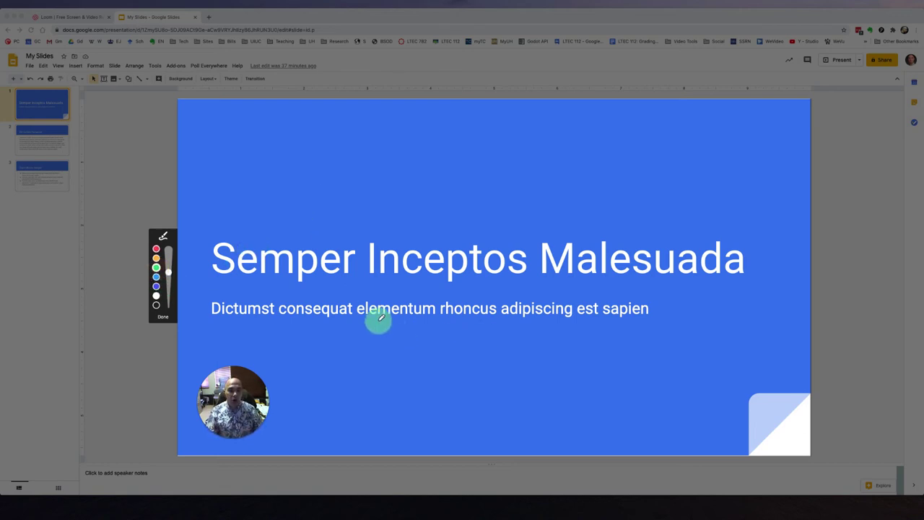
drag(357, 319, 562, 326)
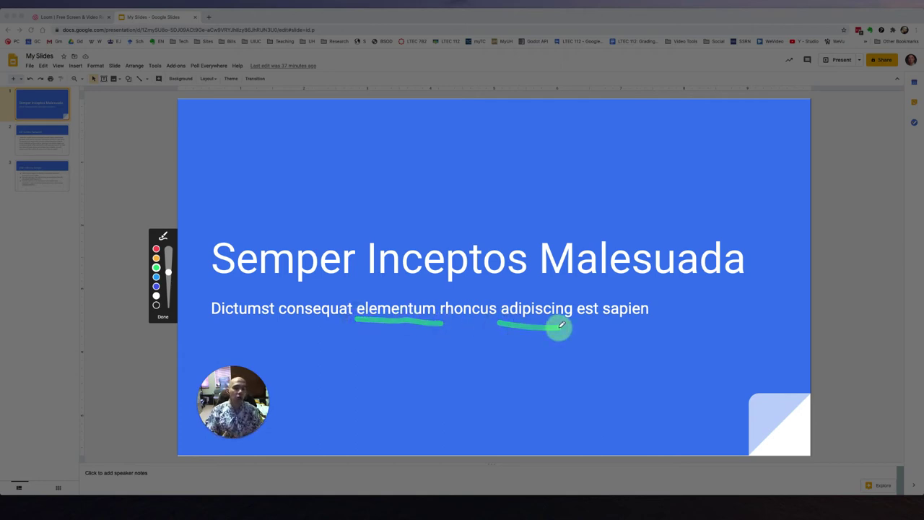
click(163, 317)
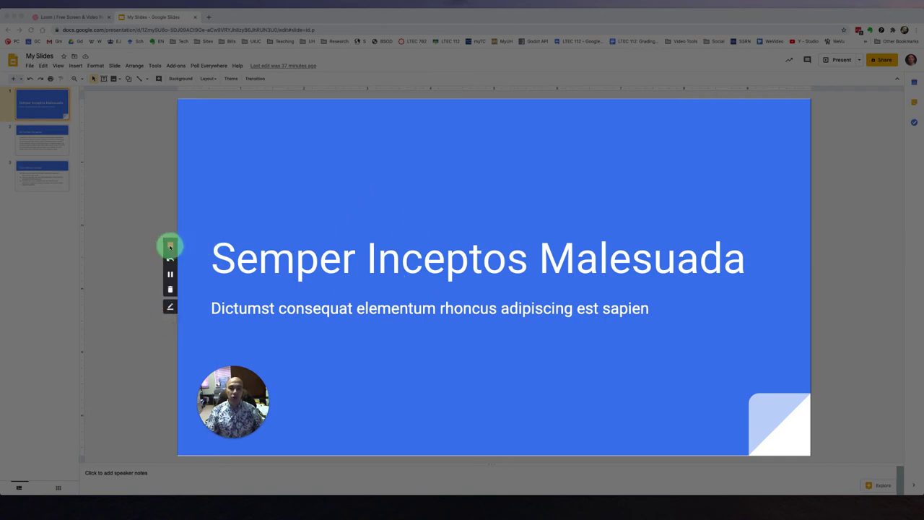
click(170, 246)
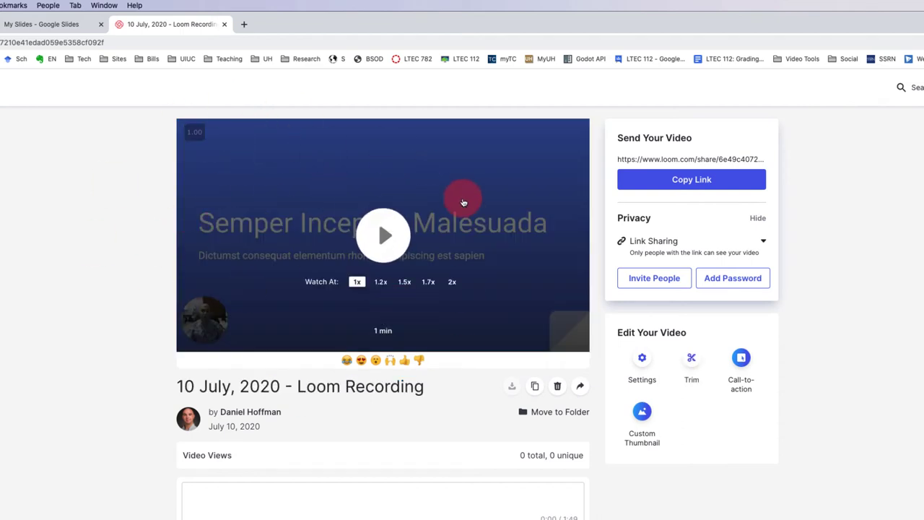
Step: Rename the recording to the owner's first name in possessive form followed by "Loom July 10, 2020"
click(364, 392)
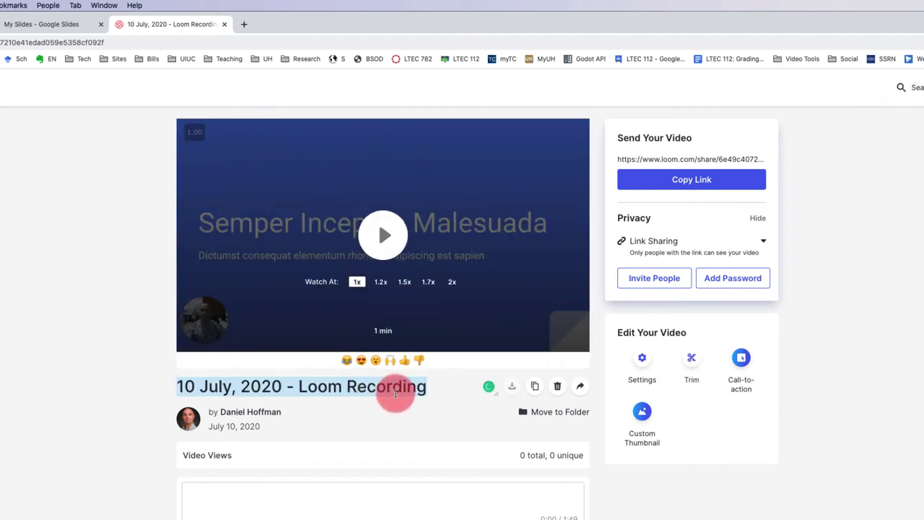
drag(434, 388, 179, 382)
text(Dan's Loom)
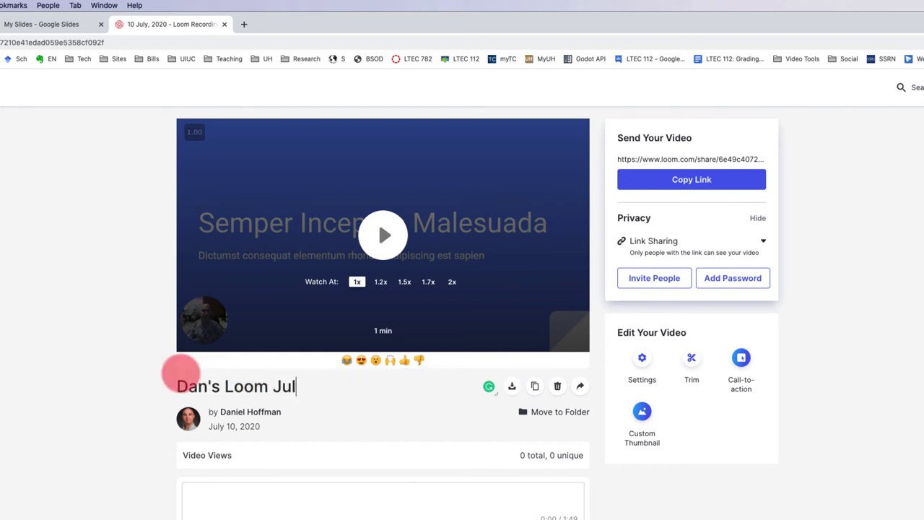
text(July 10, 2020)
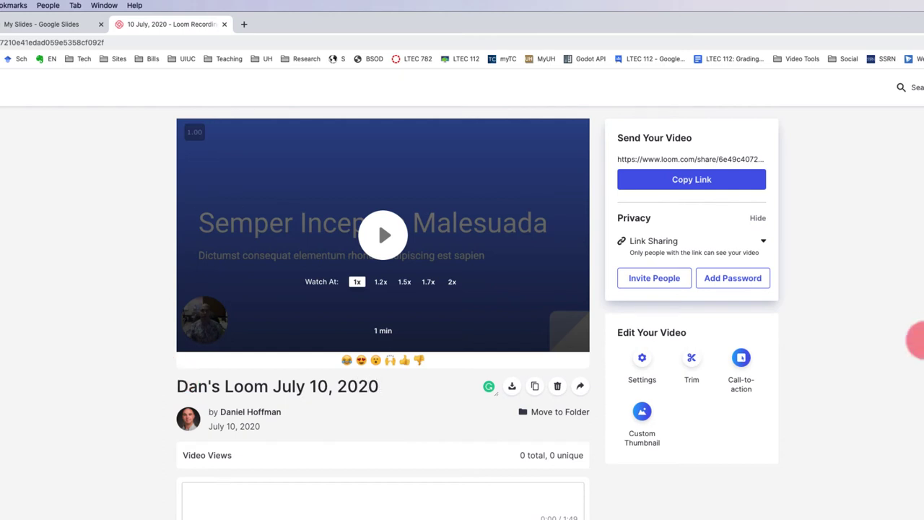
Step: Try switching Comments off and back on in the video's settings, and leave without saving
click(643, 359)
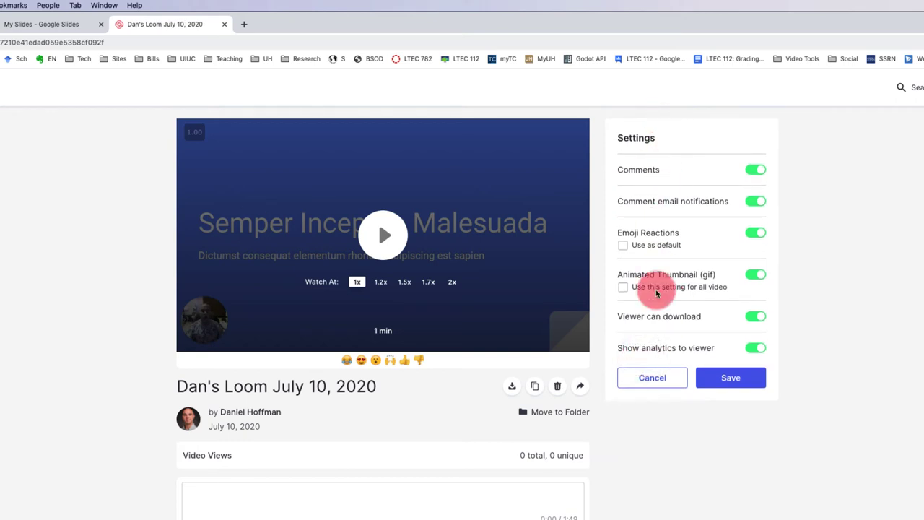
click(754, 171)
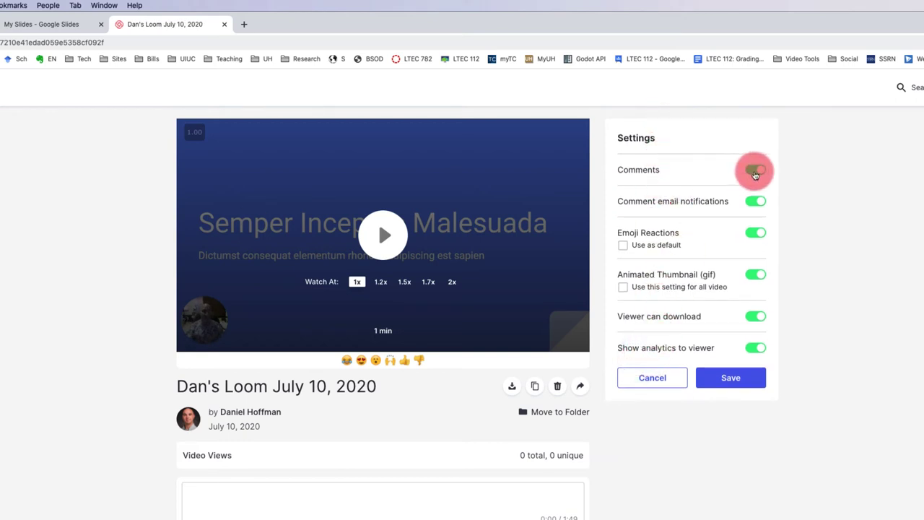
click(755, 171)
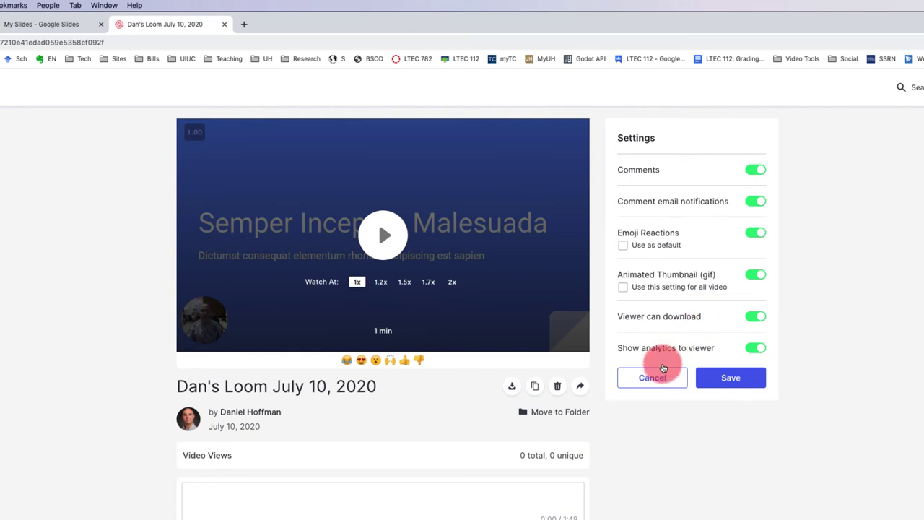
click(655, 381)
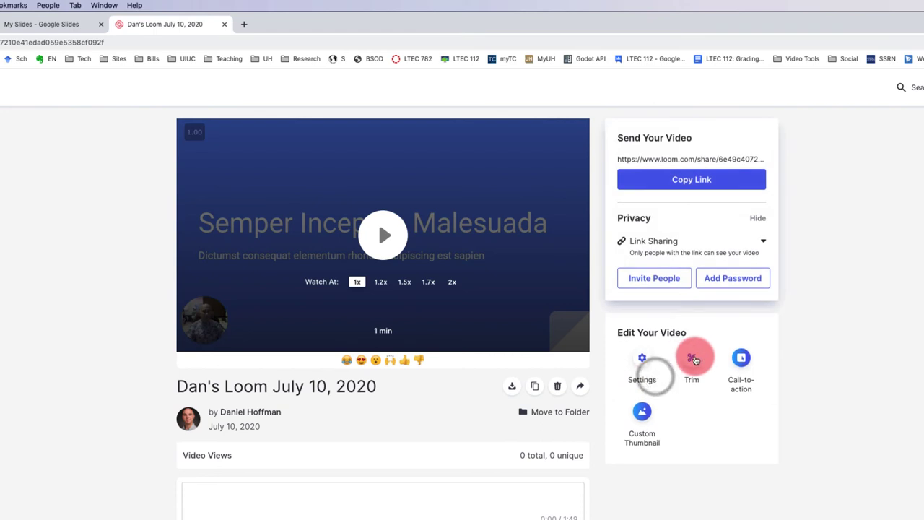
Step: Try marking the section from 0:00.0 to 1:17.3 for trimming, cancel it and return to the video
click(693, 354)
click(388, 277)
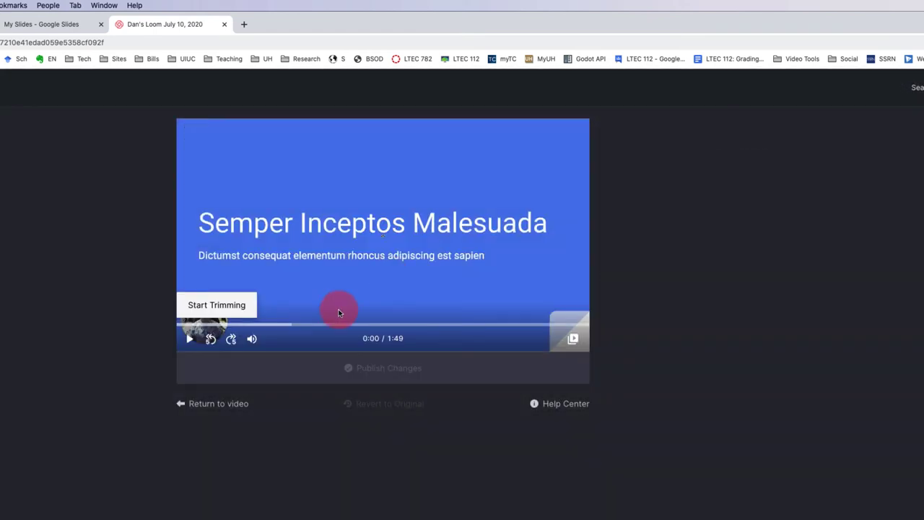
click(209, 305)
drag(261, 304, 570, 310)
mouse_move(180, 303)
mouse_down()
mouse_move(336, 309)
mouse_move(178, 310)
mouse_up()
drag(571, 312, 472, 307)
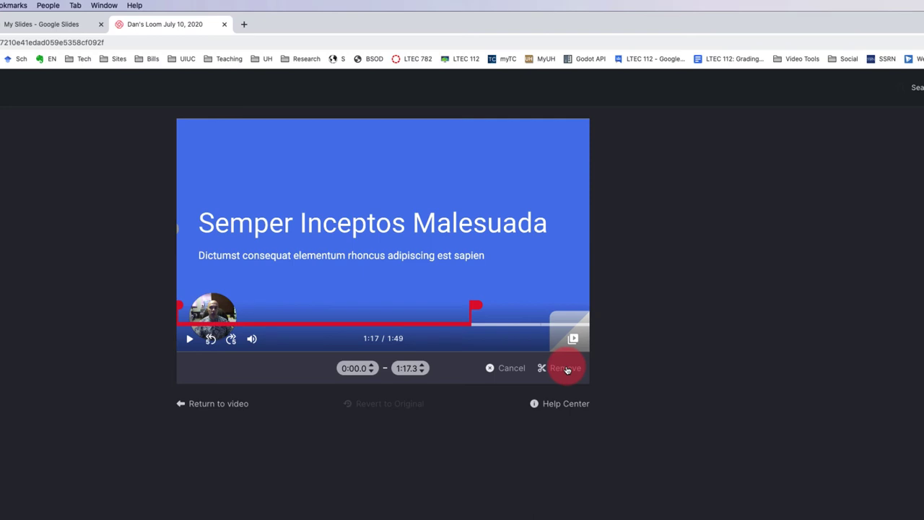
click(504, 369)
click(231, 406)
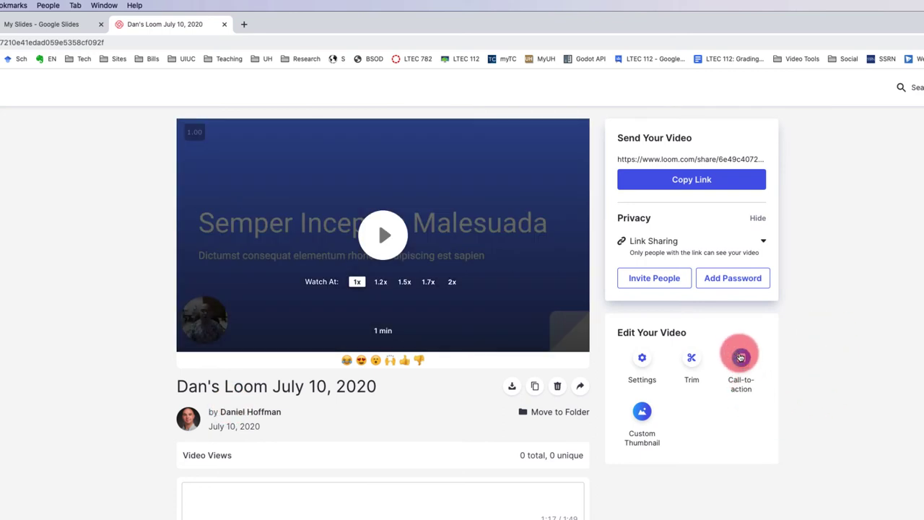
click(742, 359)
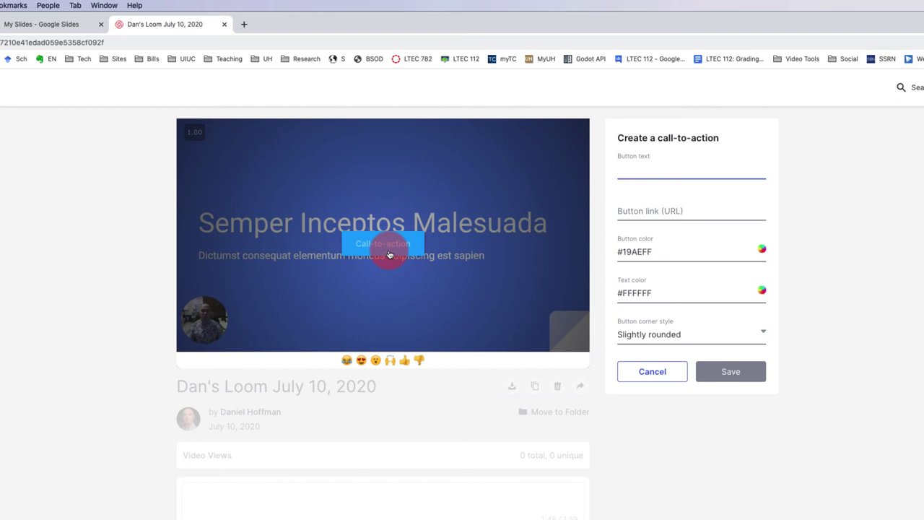
click(659, 169)
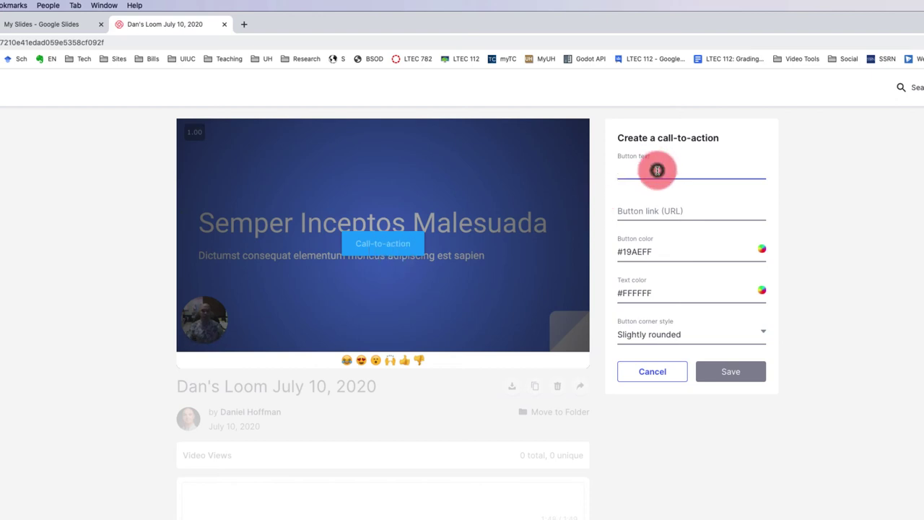
text(Check Out)
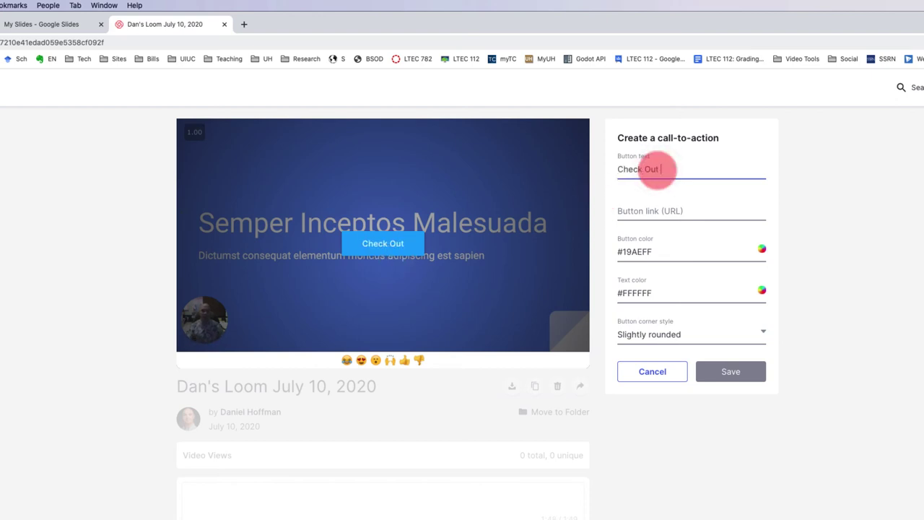
text( Resource)
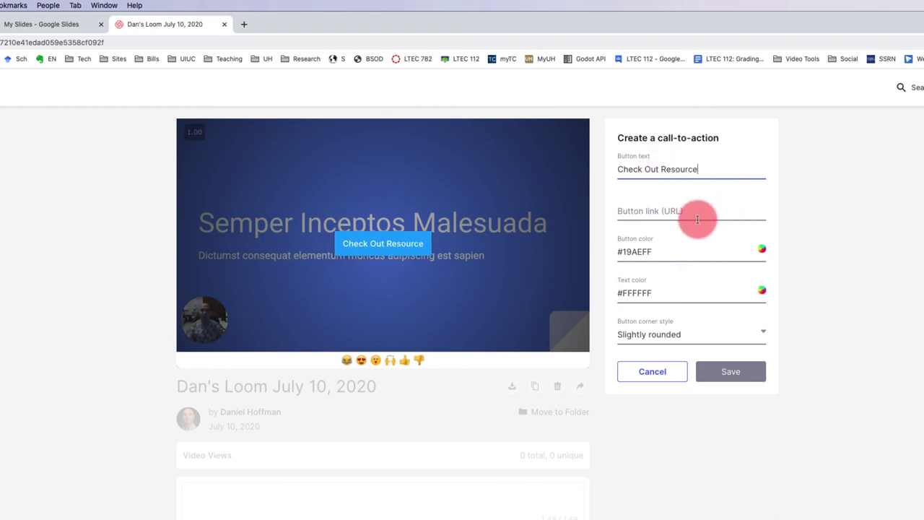
click(696, 216)
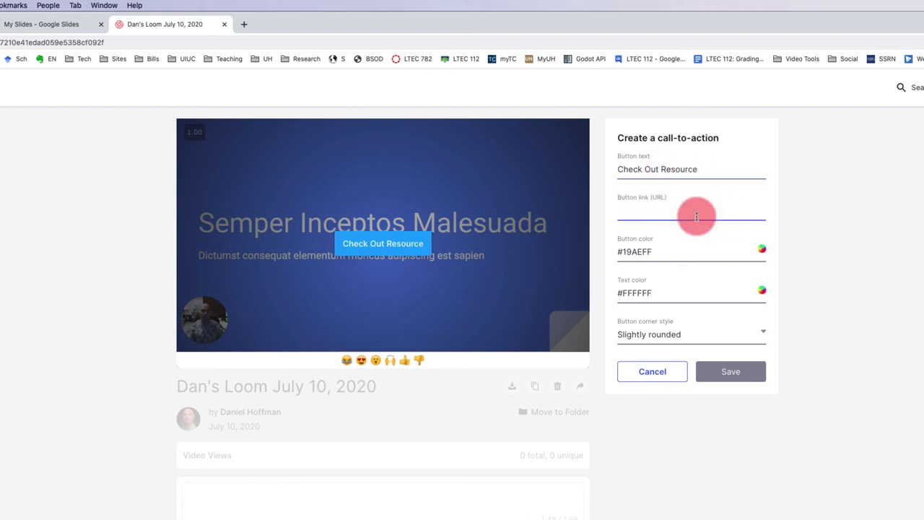
text(www.google.com)
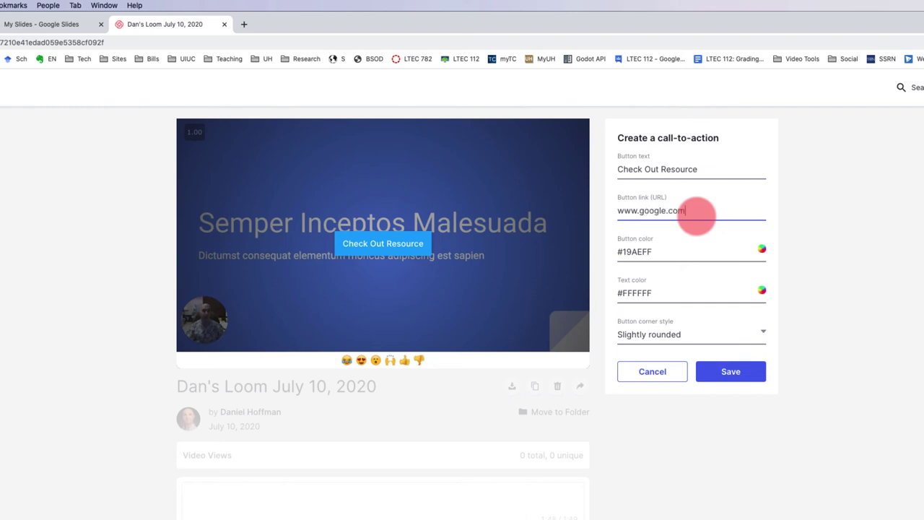
Step: Save the call-to-action, then play the video near its end, test the "Check Out Resource" button and return to the video page
click(730, 371)
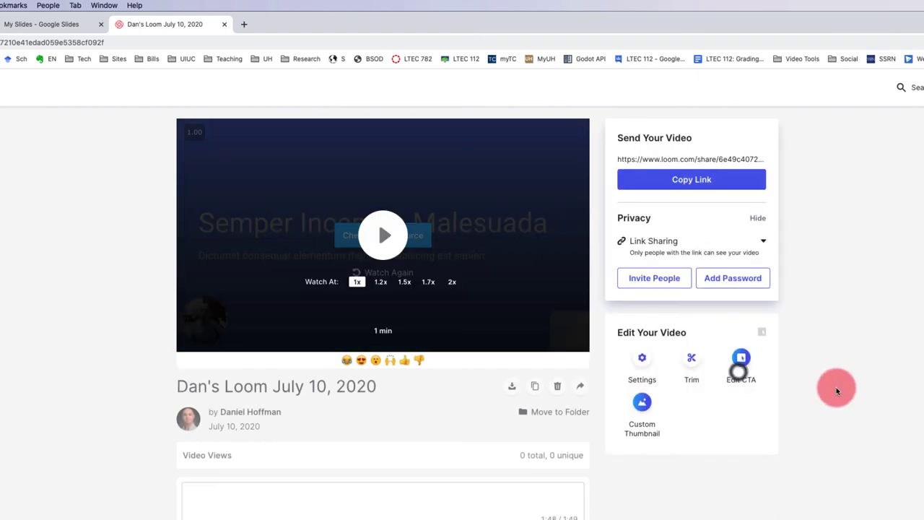
click(383, 233)
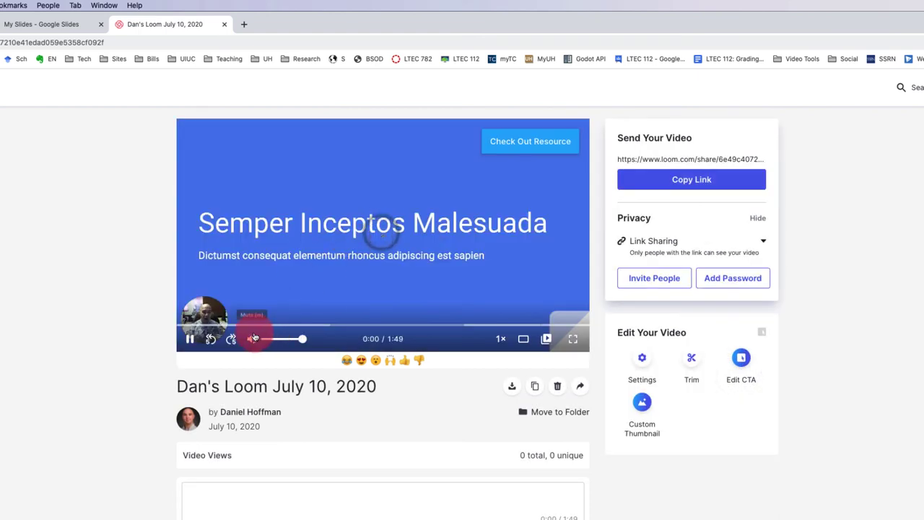
click(559, 325)
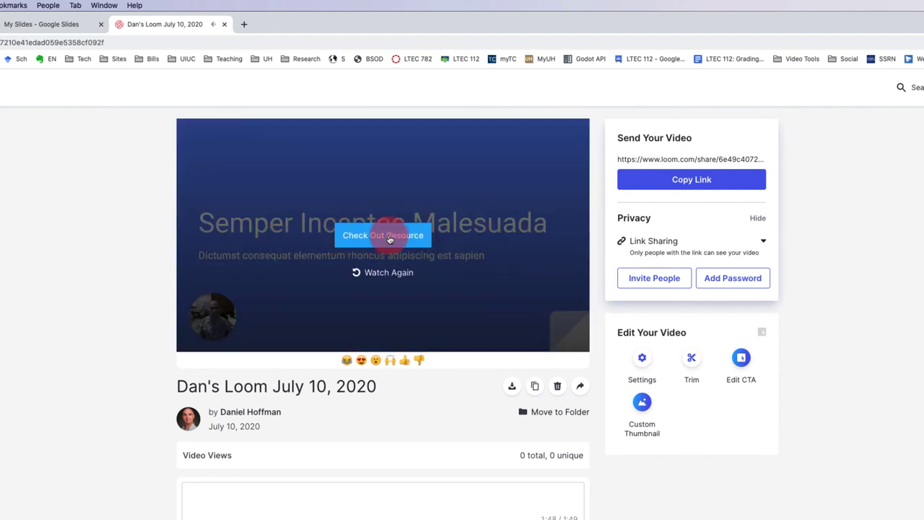
click(388, 236)
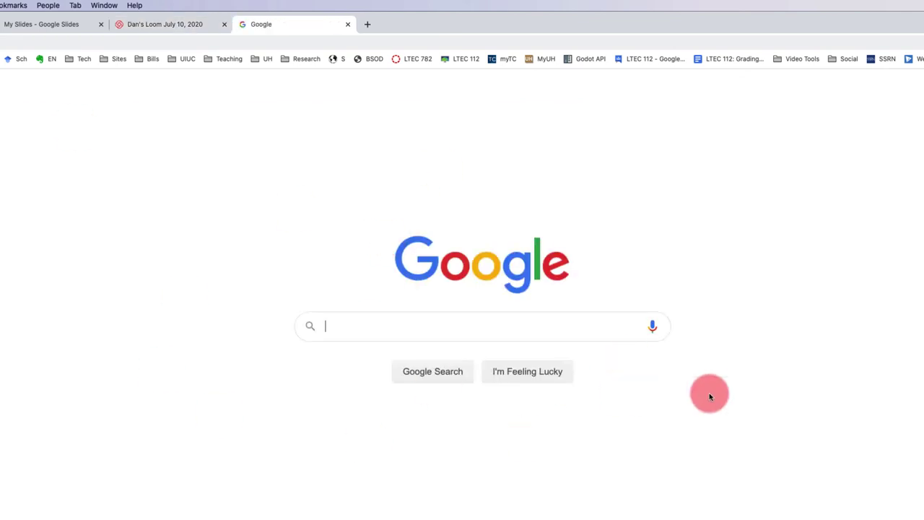
click(144, 26)
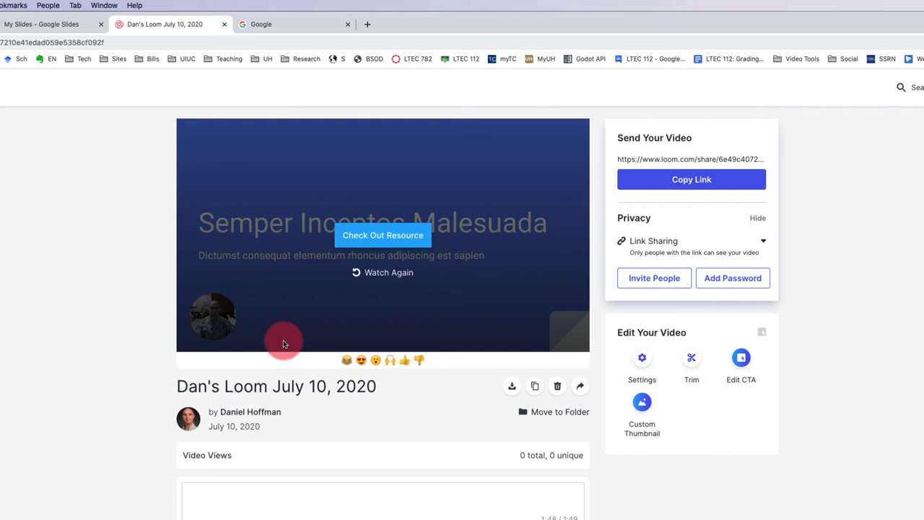
Step: Copy the video's embed code with the Responsive size option from its sharing options
click(581, 390)
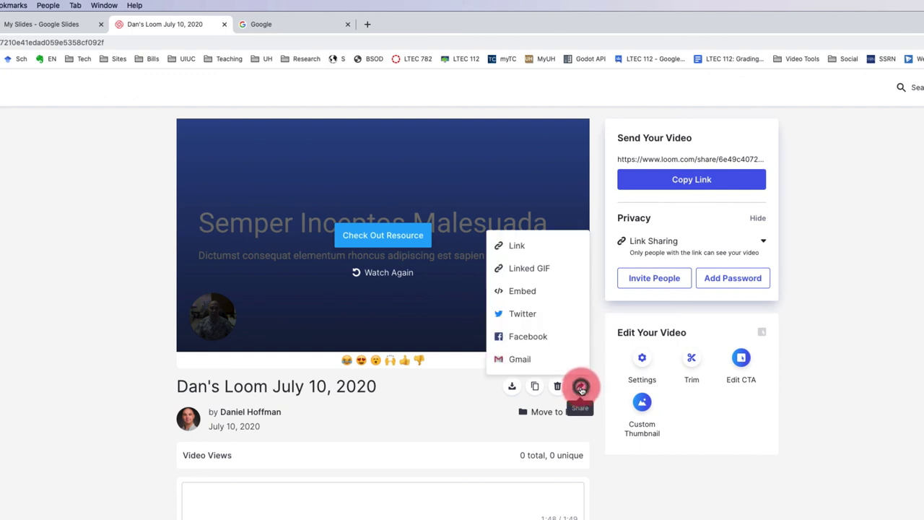
click(527, 293)
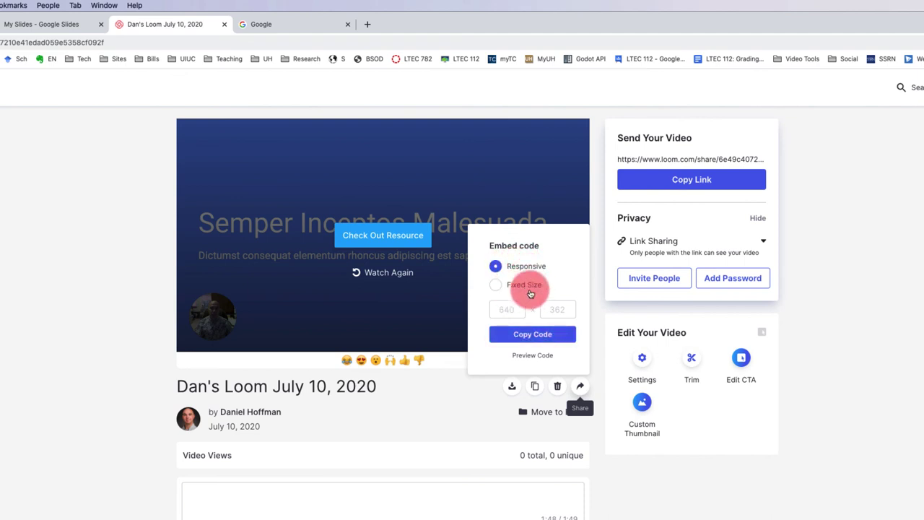
click(532, 335)
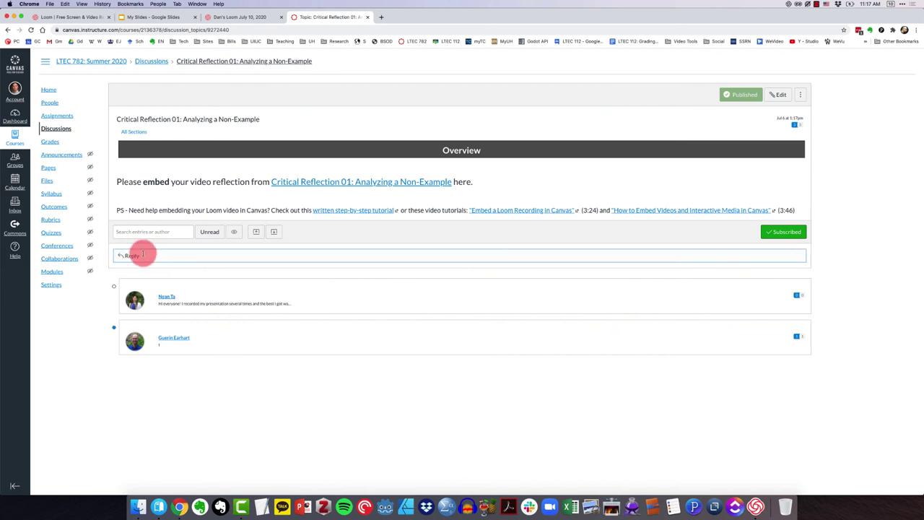
Step: Draft a reply in the Canvas discussion "Critical Reflection 01: Analyzing a Non-Example", paste the Loom embed code as HTML and preview it as rich content
click(132, 256)
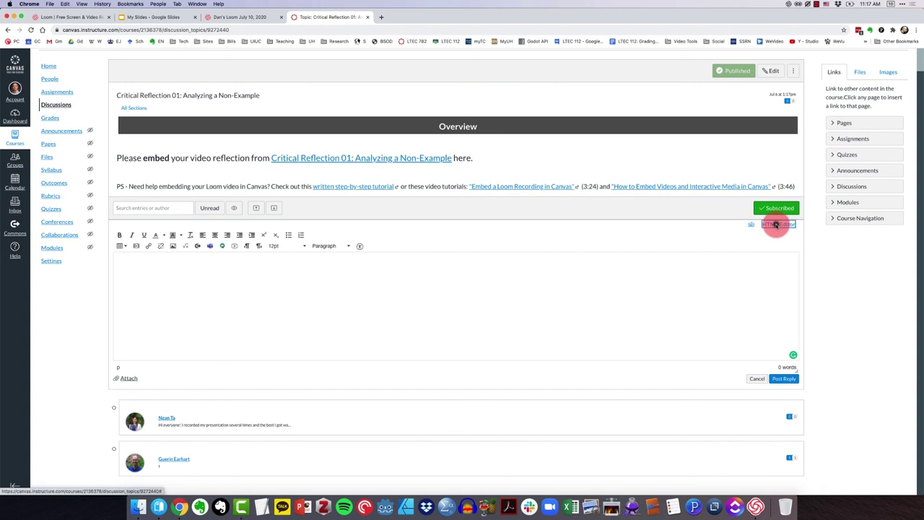
click(777, 224)
click(321, 309)
key(super+v)
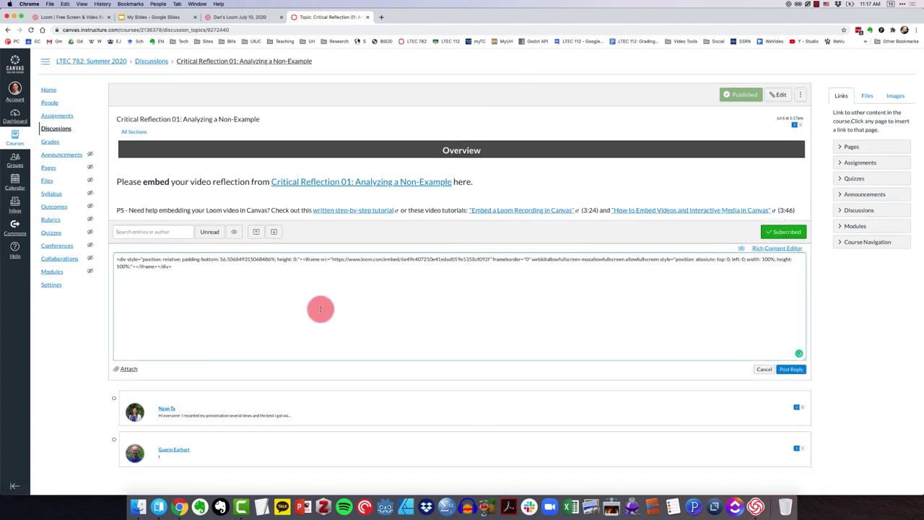
click(777, 248)
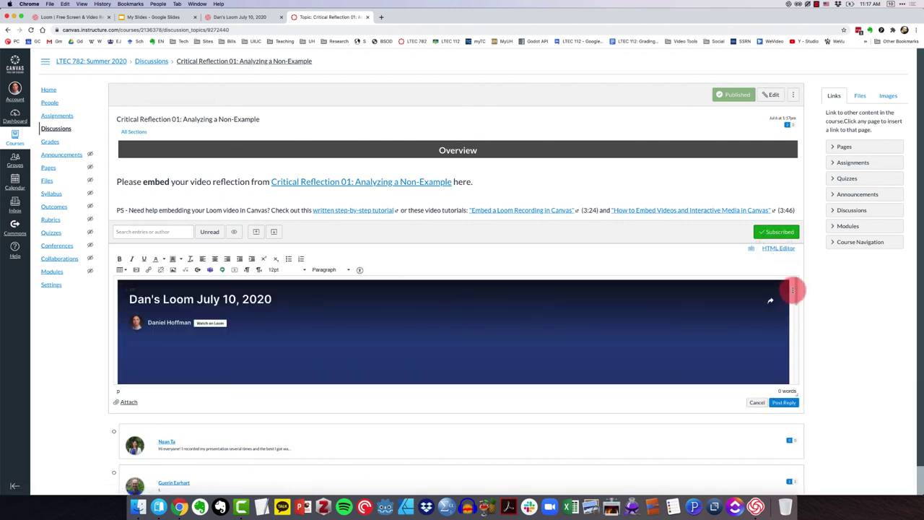
mouse_move(796, 288)
mouse_down()
mouse_move(795, 358)
mouse_move(795, 281)
mouse_up()
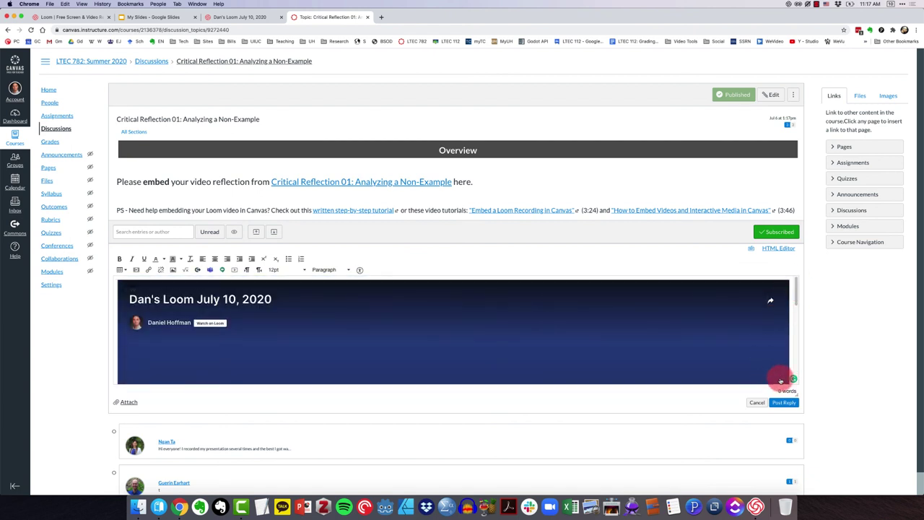
click(792, 403)
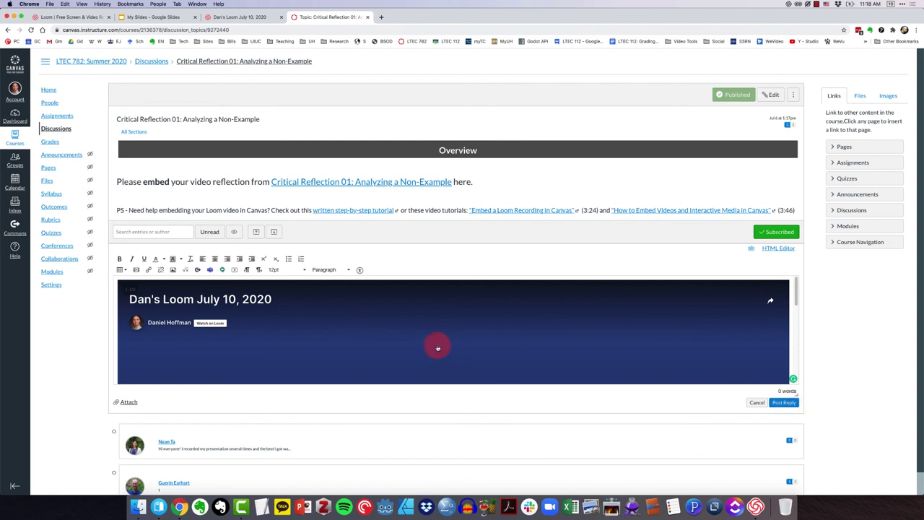
Step: Review the embed code in the reply's HTML source and switch back to the rich content view
click(774, 252)
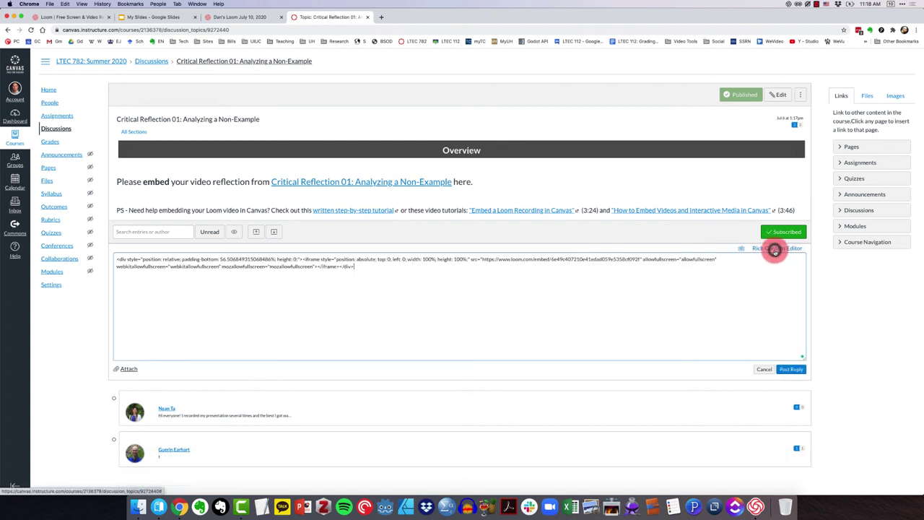
drag(386, 274, 103, 251)
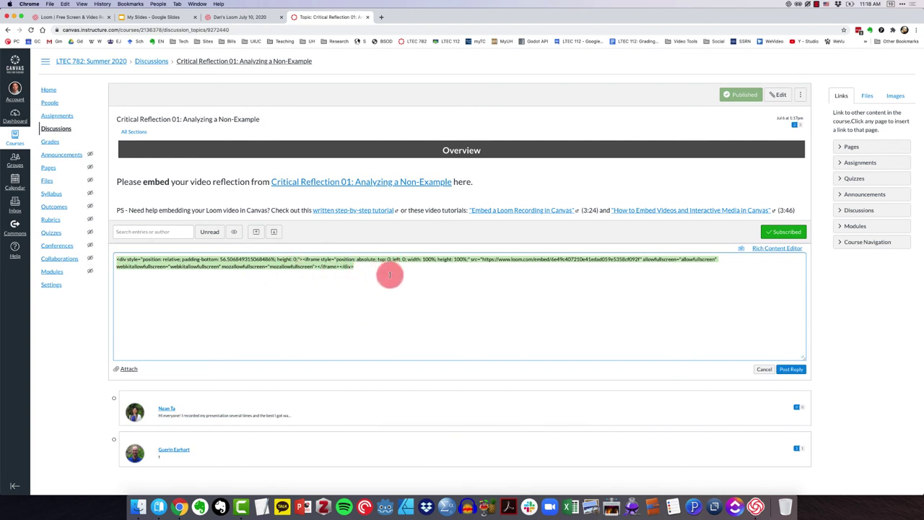
click(778, 249)
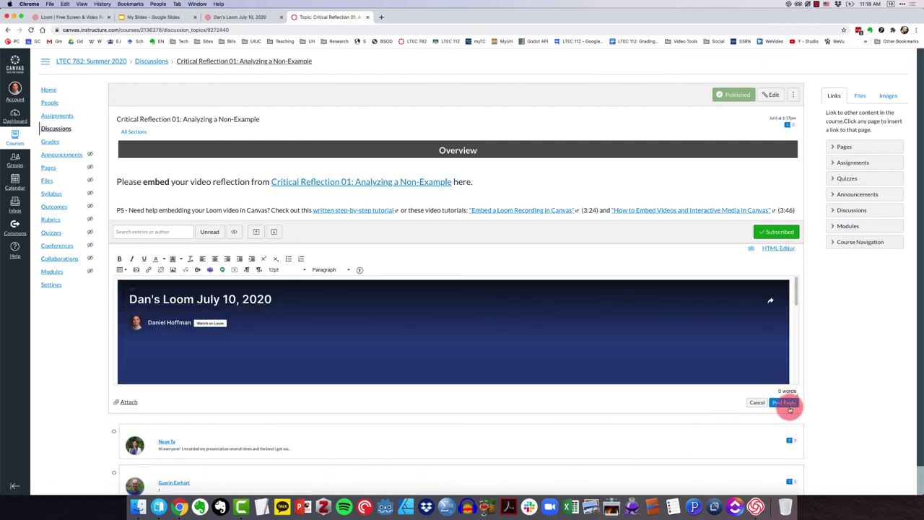